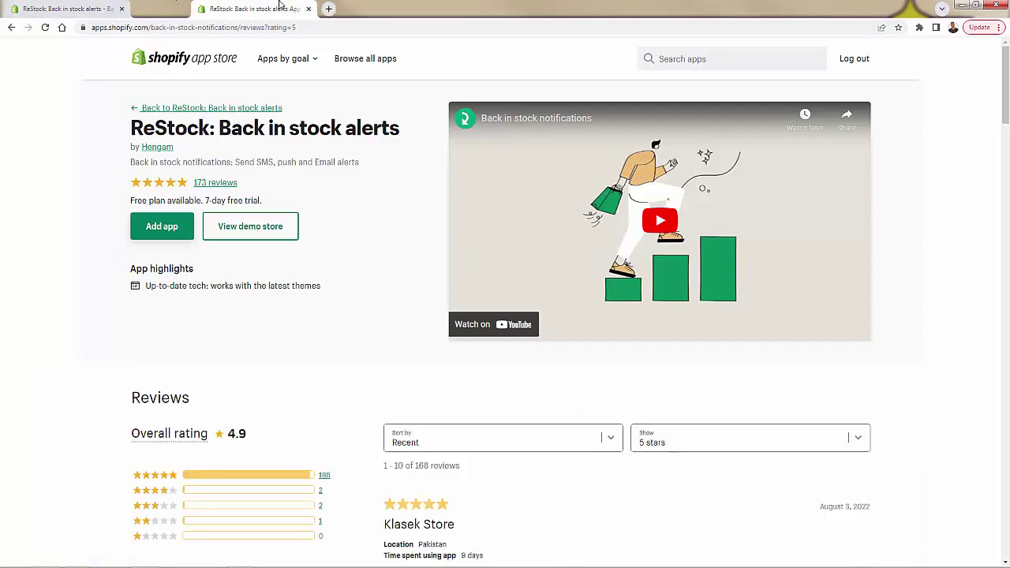
Scroll through the ReStock app's five-star reviews, then go back to its main listing.
scroll(303, 346, down, 2)
scroll(303, 346, down, 1)
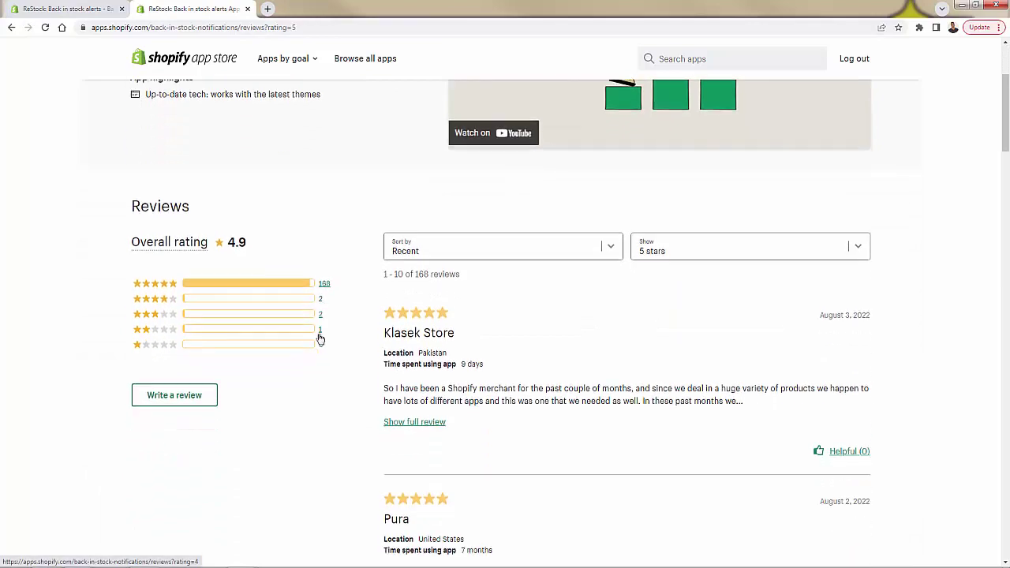
scroll(318, 339, down, 1)
scroll(318, 339, down, 1)
scroll(320, 340, down, 1)
scroll(321, 340, down, 2)
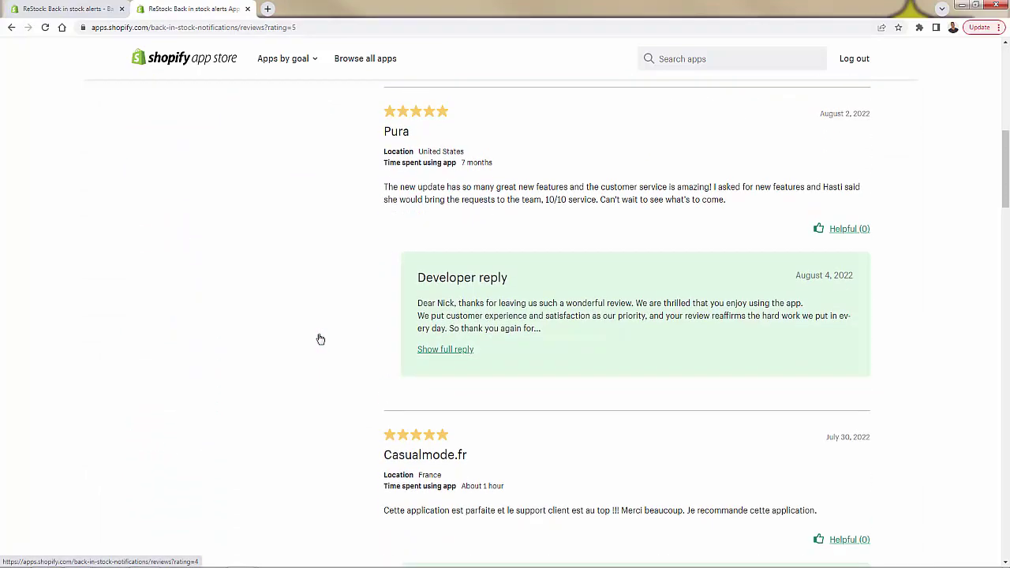
scroll(320, 339, down, 2)
scroll(321, 340, down, 3)
scroll(321, 340, down, 4)
scroll(320, 339, down, 3)
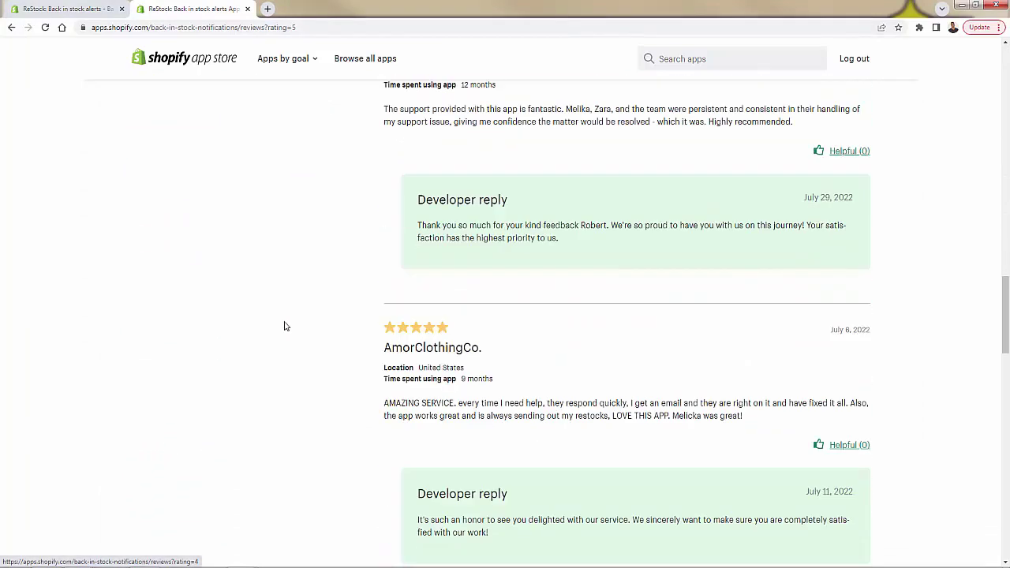
click(63, 9)
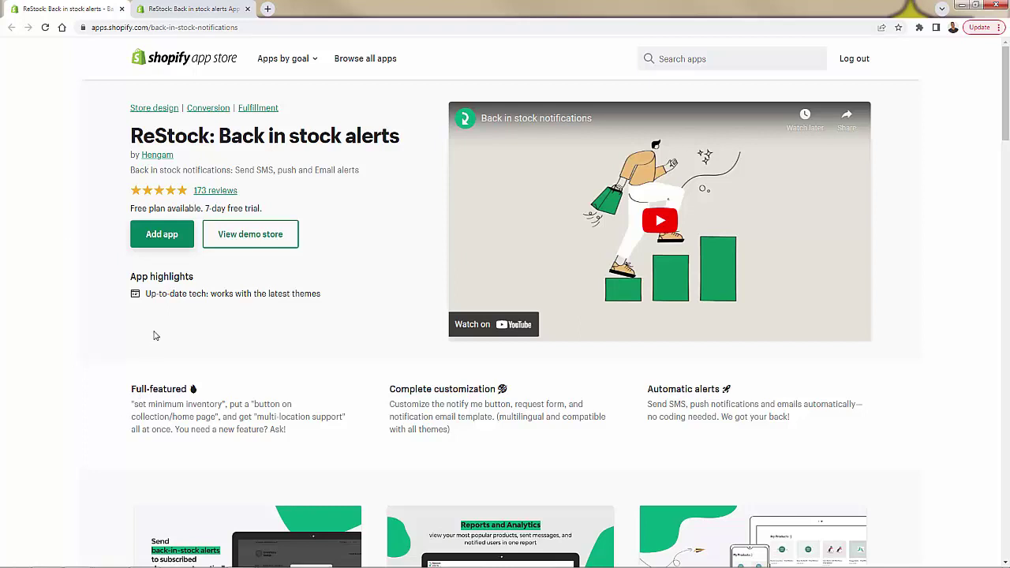
scroll(155, 335, down, 3)
click(224, 422)
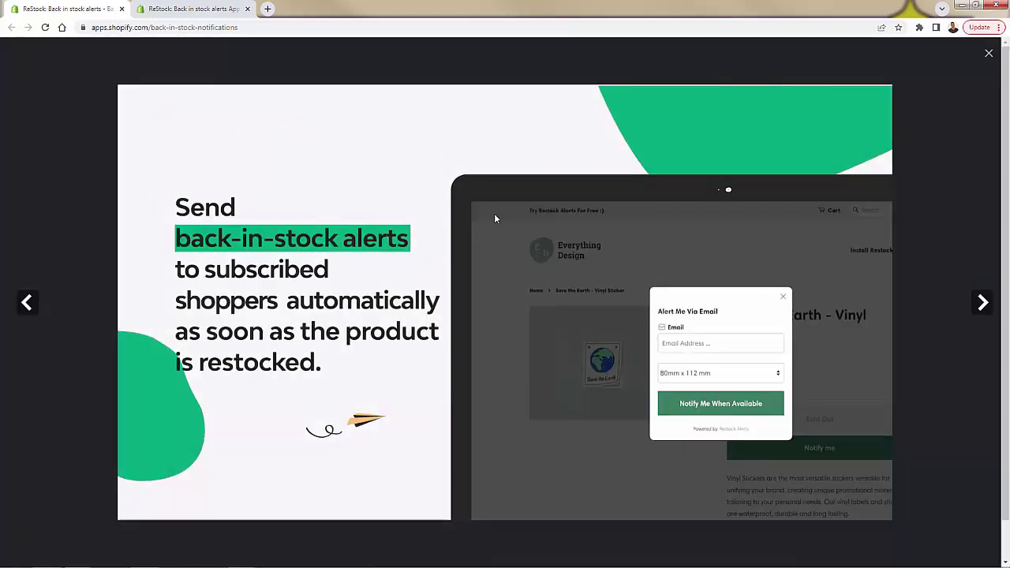
click(983, 305)
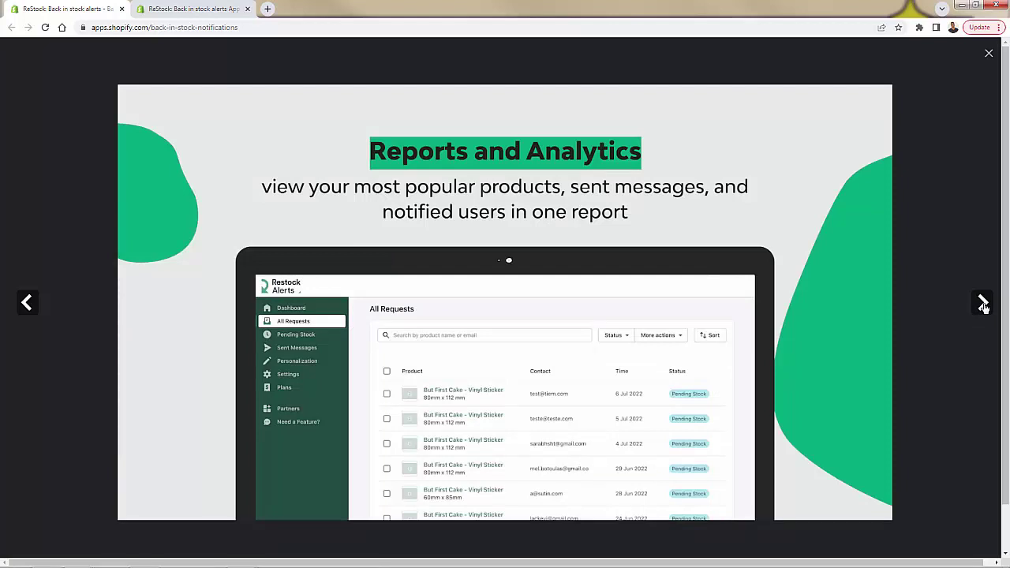
click(983, 305)
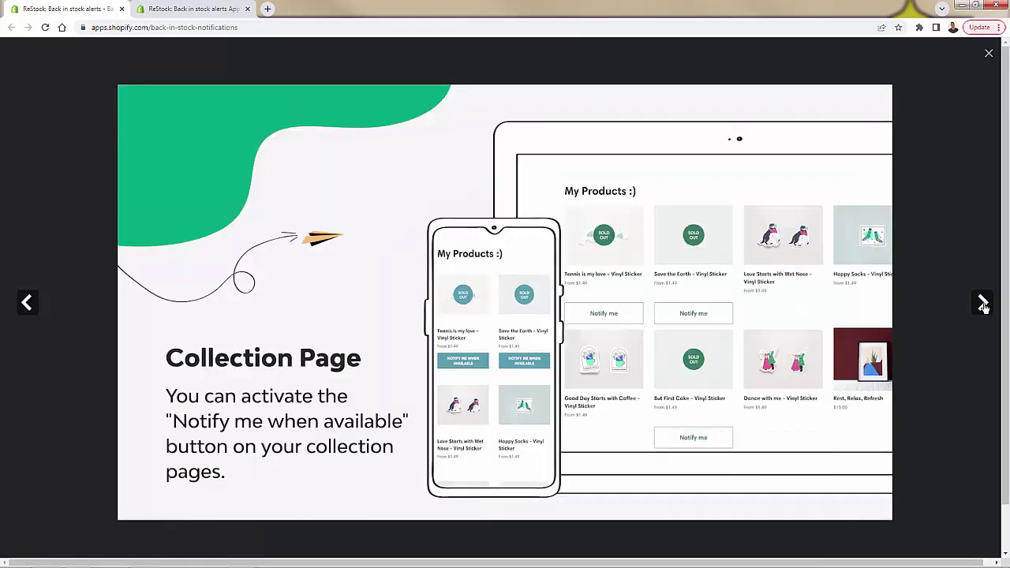
click(983, 305)
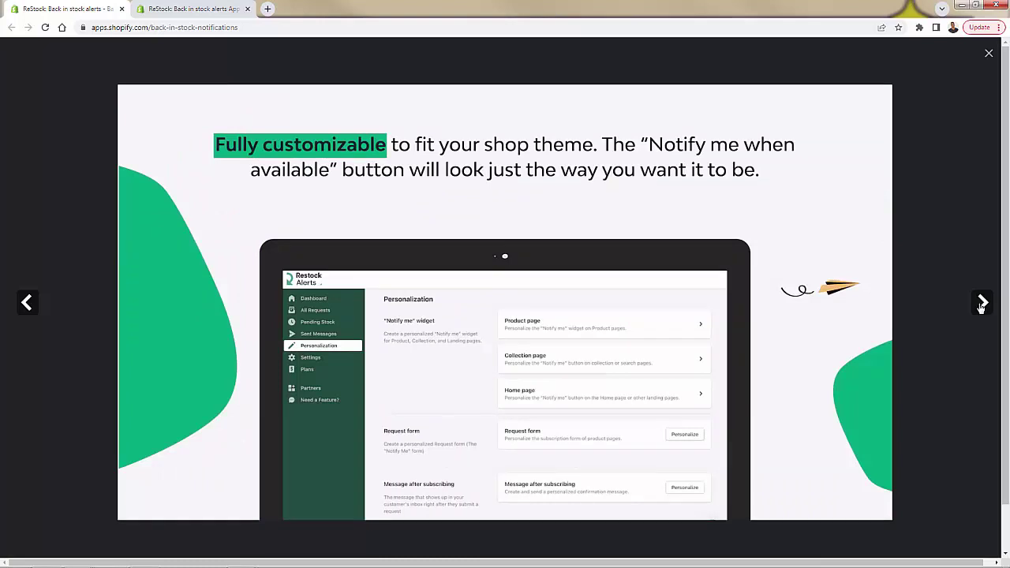
click(988, 58)
scroll(757, 292, down, 2)
scroll(753, 297, up, 2)
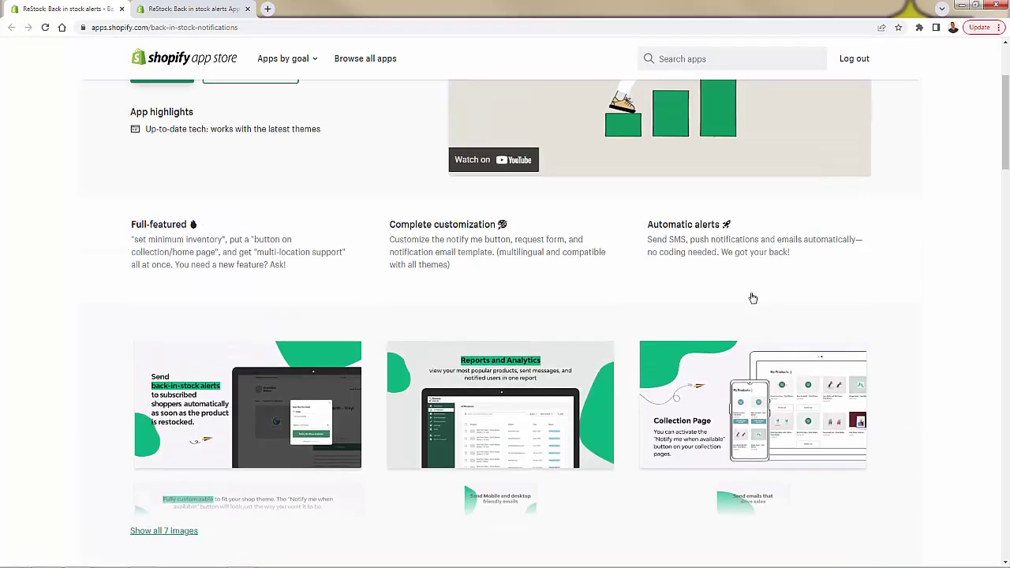
scroll(750, 298, up, 3)
drag(644, 334, 820, 376)
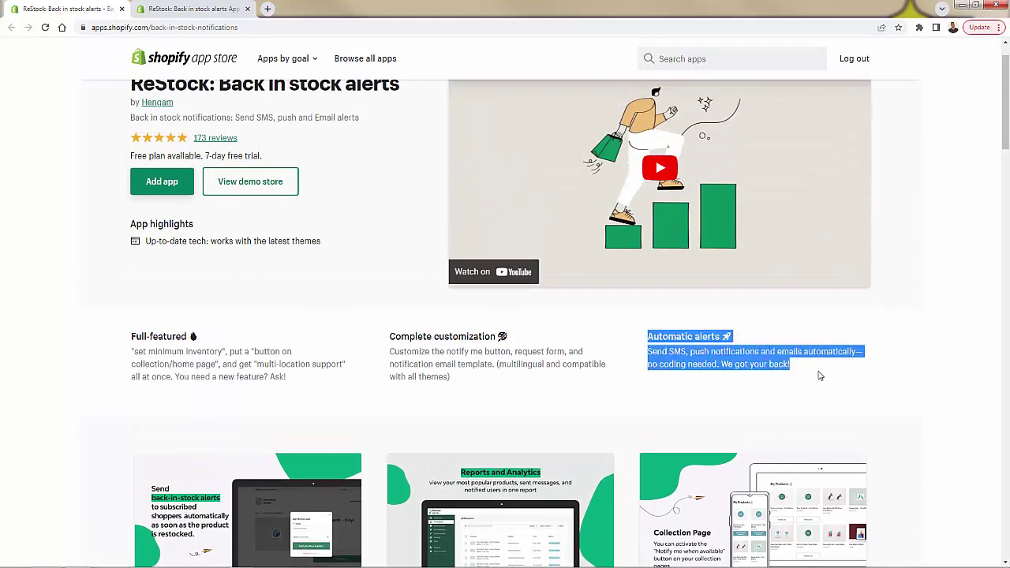
click(821, 376)
scroll(820, 376, up, 1)
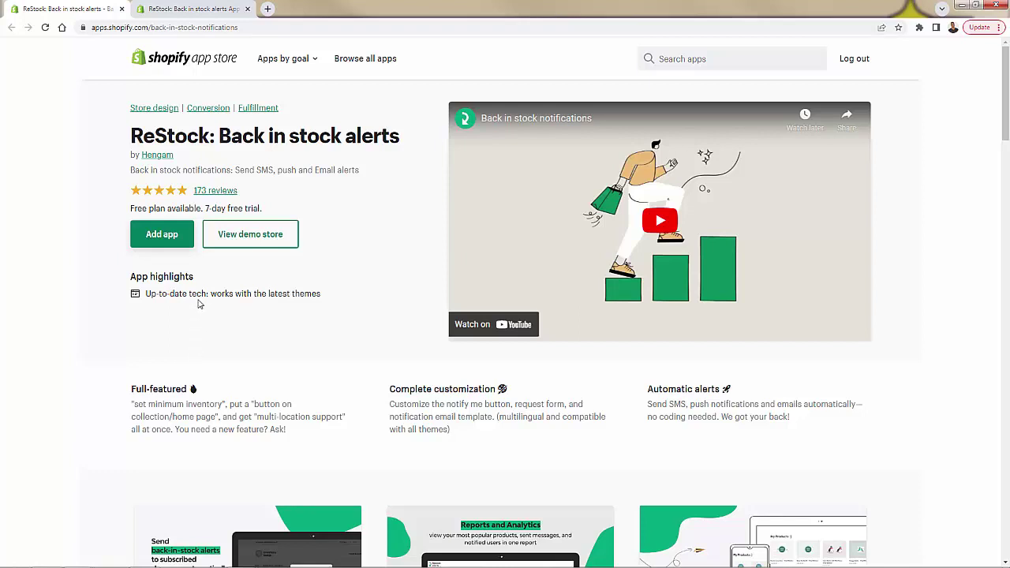
triple_click(167, 208)
click(167, 208)
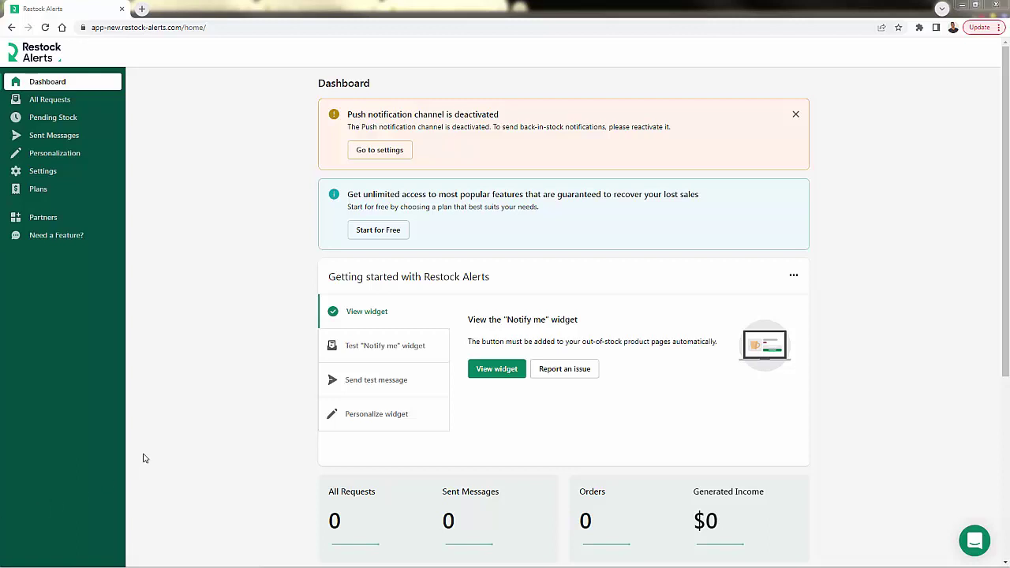
Review the dashboard stats cards, highlighting the Orders and Generated Income figures.
scroll(180, 392, down, 1)
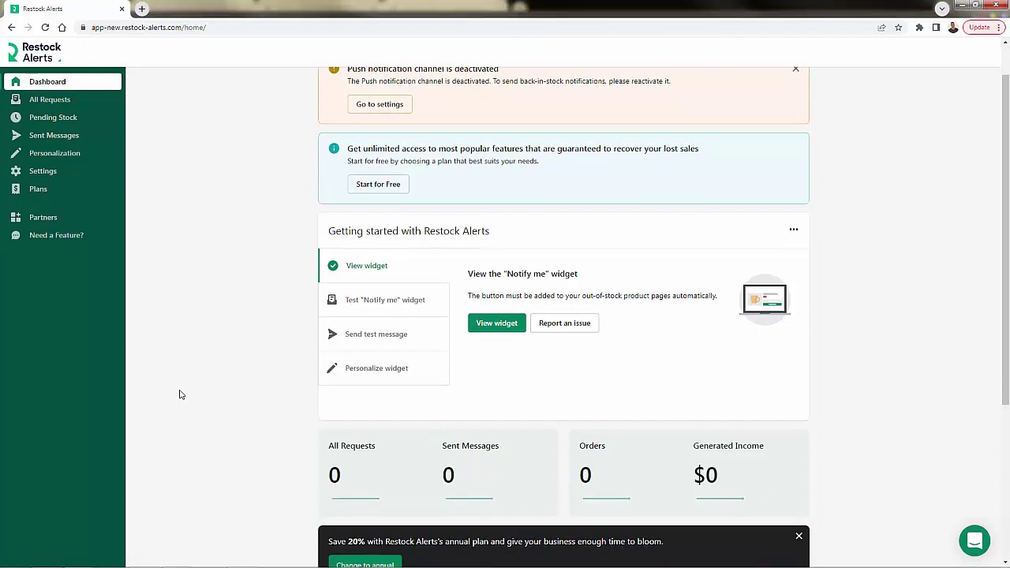
scroll(180, 395, down, 1)
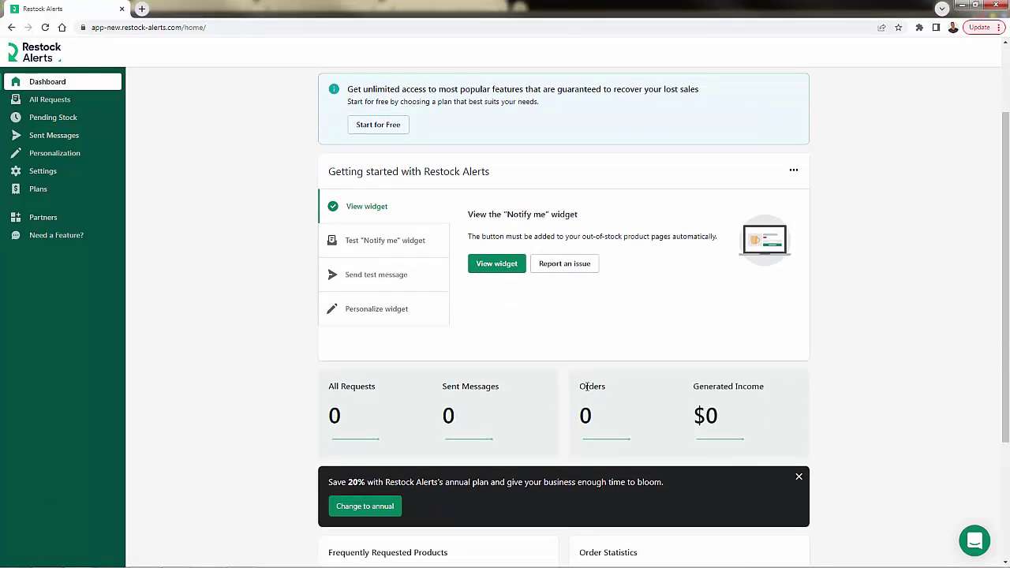
drag(688, 387, 746, 422)
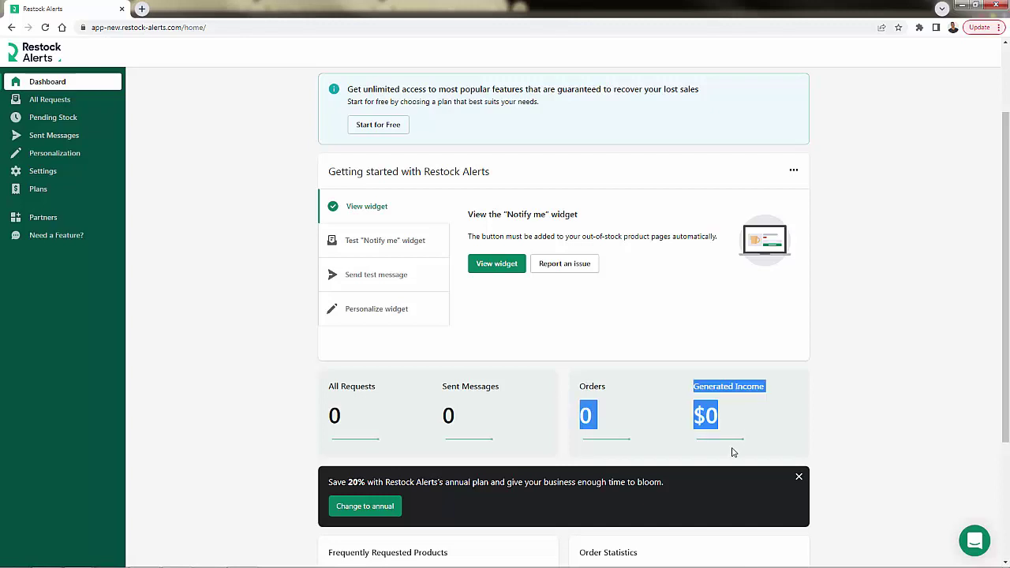
click(163, 415)
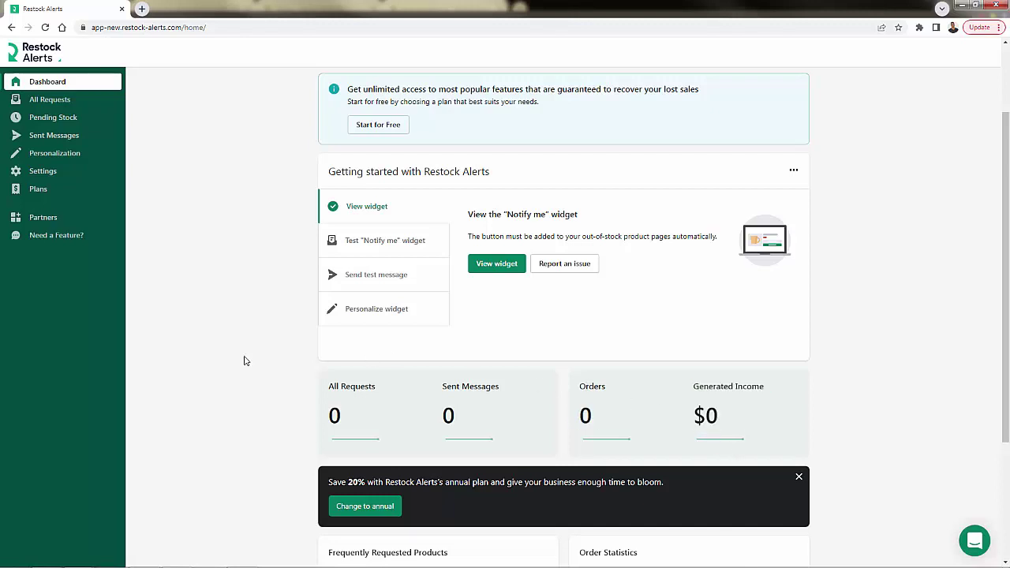
scroll(245, 361, up, 2)
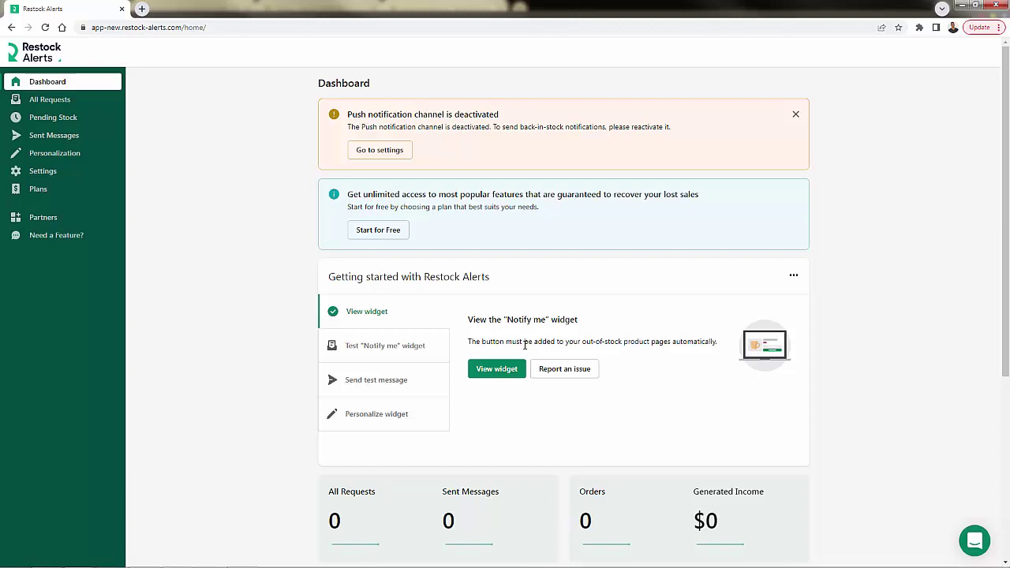
View the widget, open and close the NOTIFY ME request form on 2Cat Funny Shirt, then return.
click(494, 371)
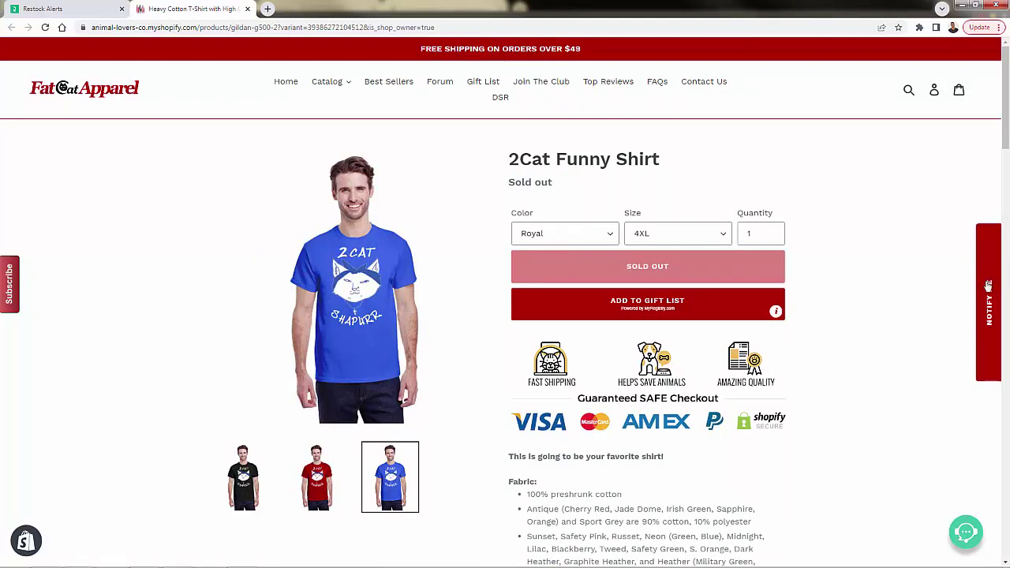
click(983, 324)
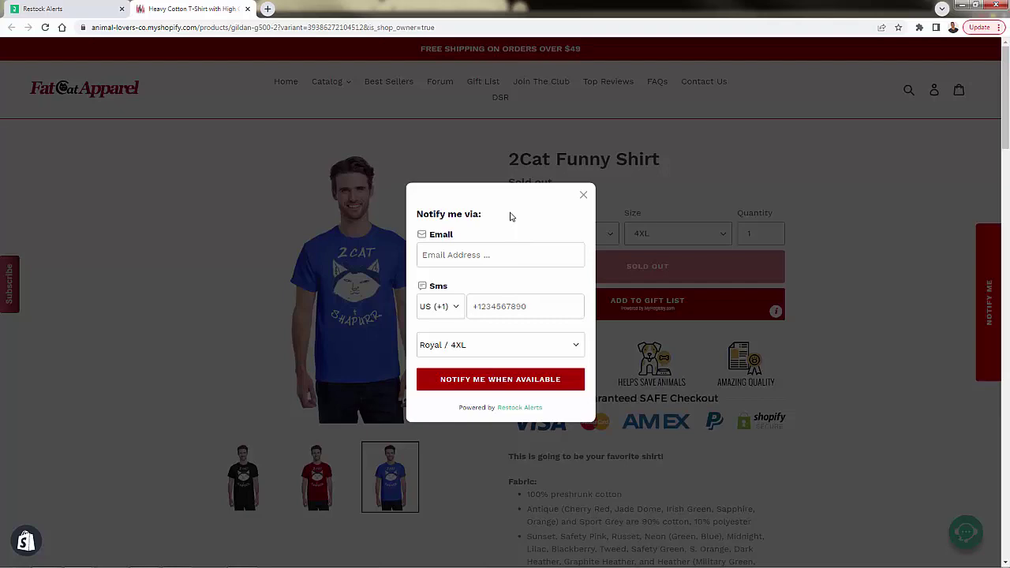
click(583, 196)
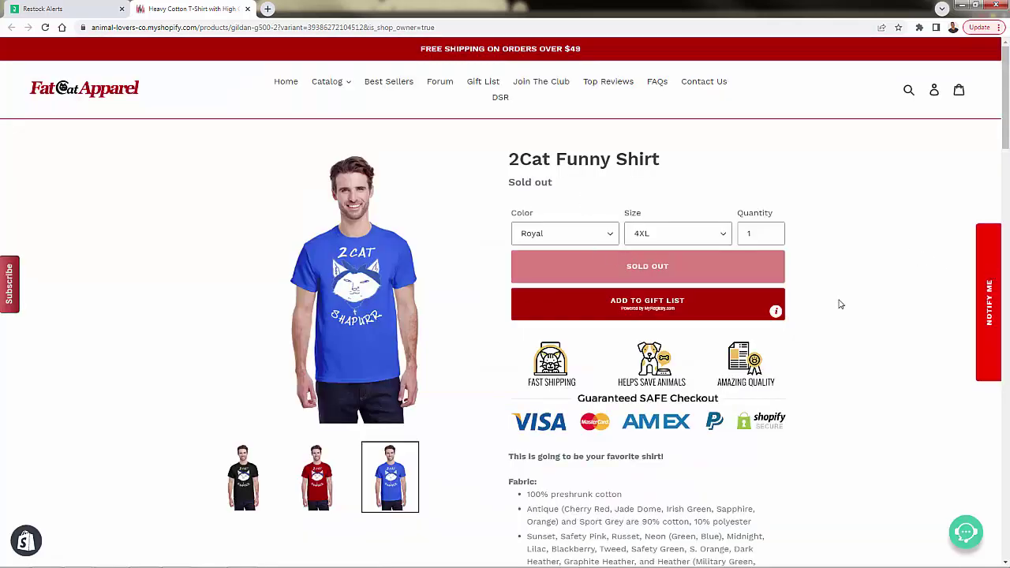
click(70, 10)
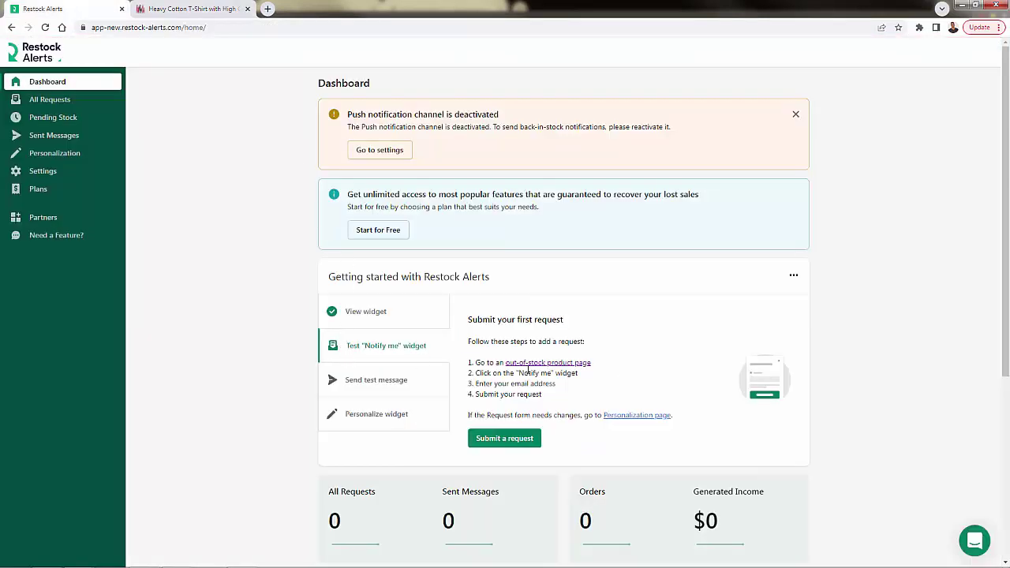
Open the sold-out 2Cat Funny Shirt page via the Getting started card's Submit a request.
click(529, 364)
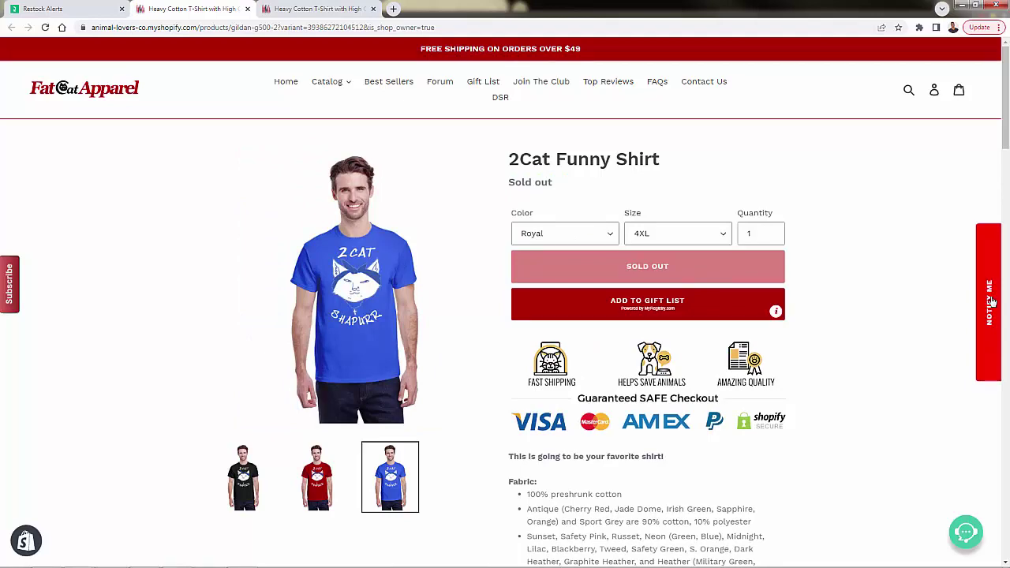
click(76, 4)
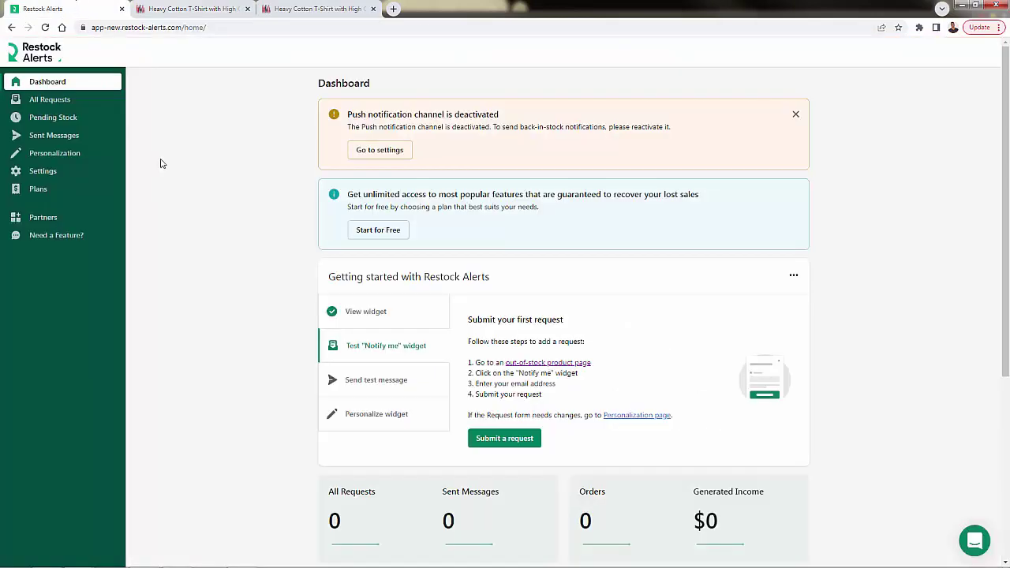
scroll(235, 242, down, 1)
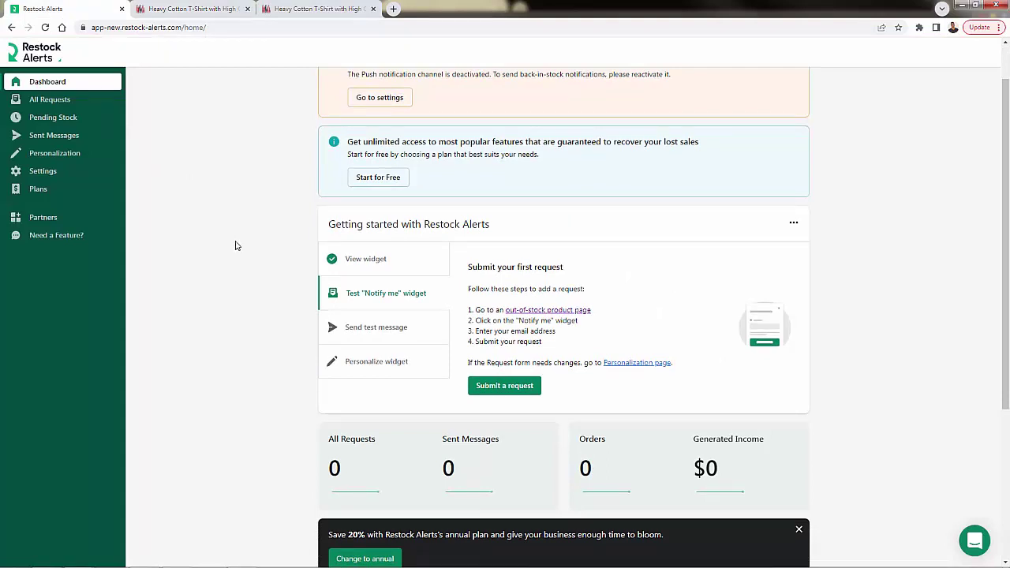
click(223, 8)
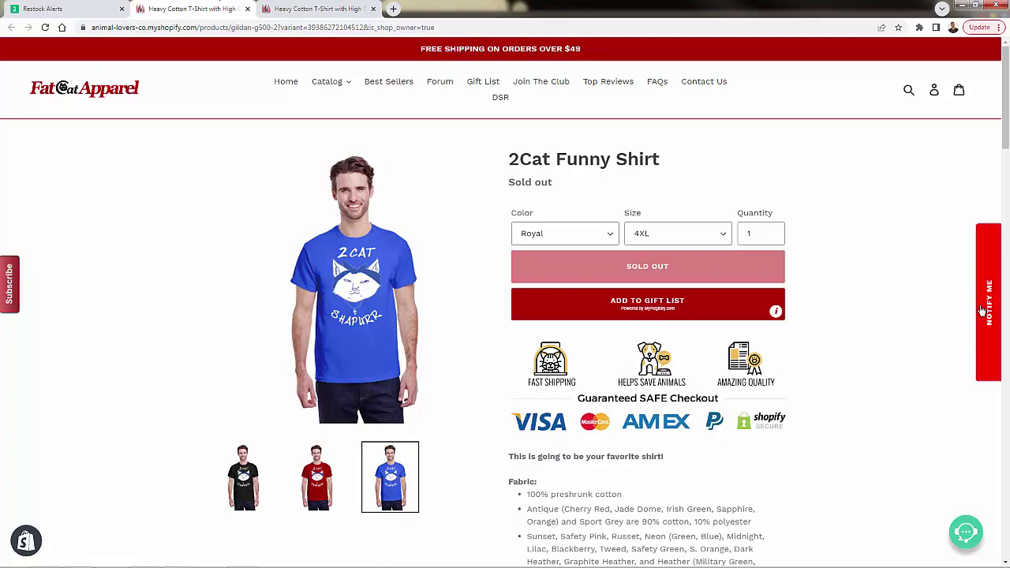
click(50, 9)
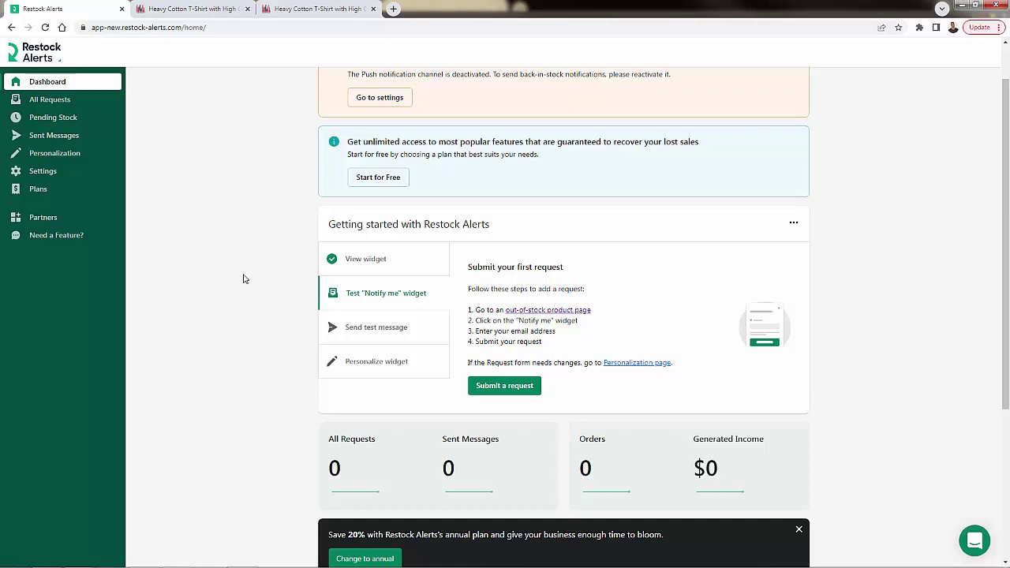
scroll(247, 278, down, 1)
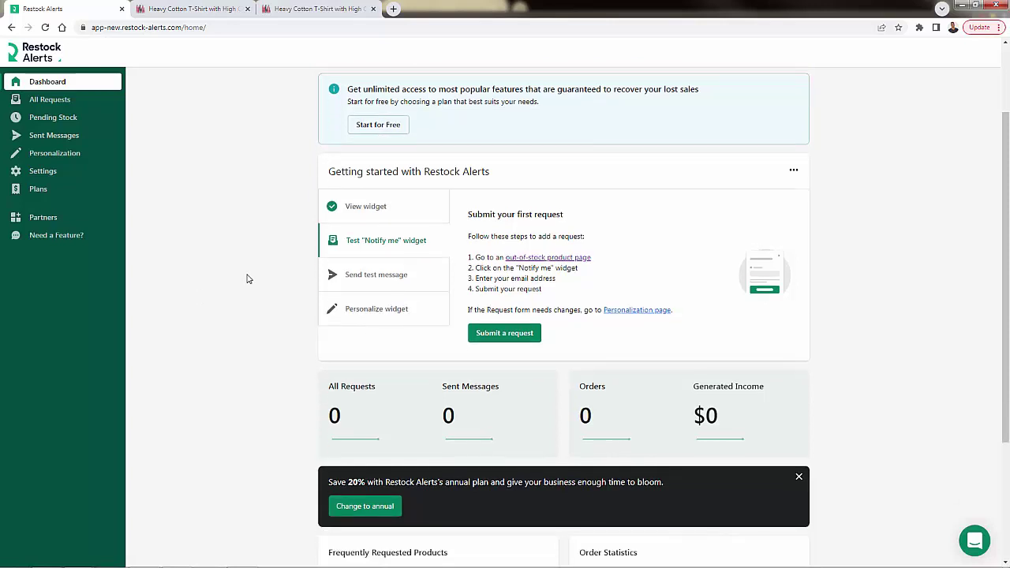
click(351, 274)
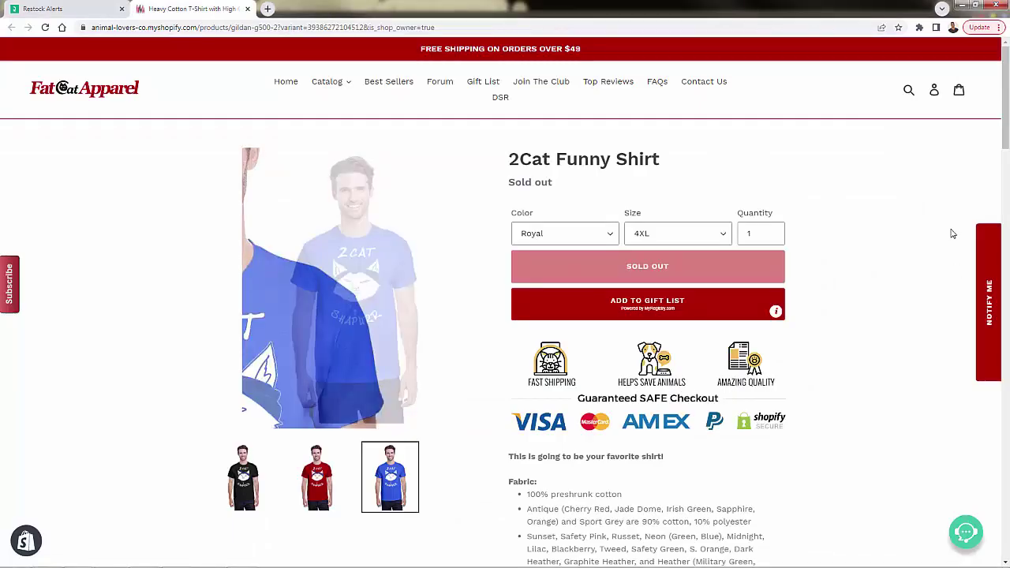
Submit a Notify Me When Available request for the 2Cat Funny Shirt in Royal / 4XL.
click(985, 284)
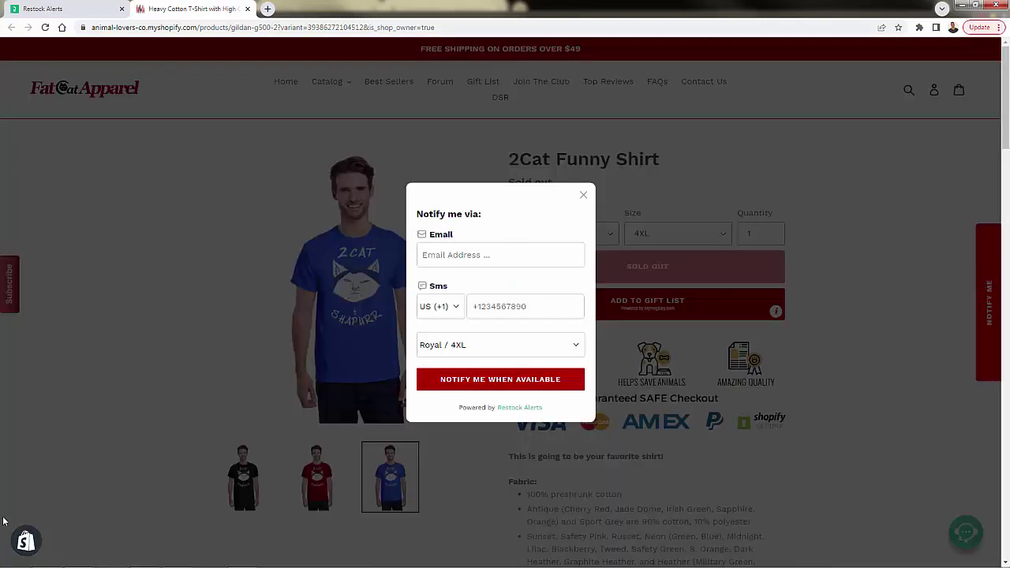
click(476, 382)
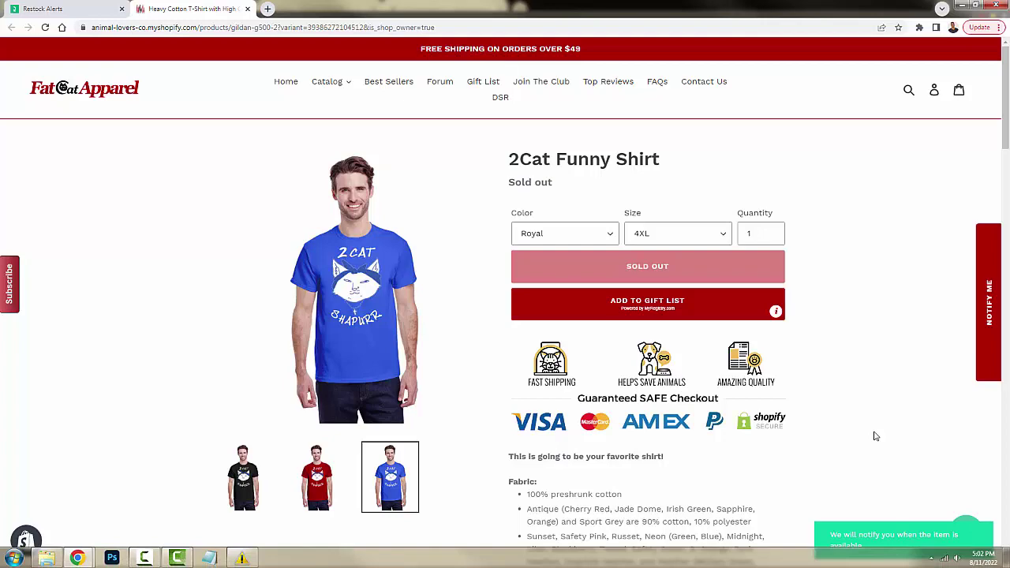
Send a test message from Getting started and view the '2Cat Funny Shirt is available now!' email.
click(99, 11)
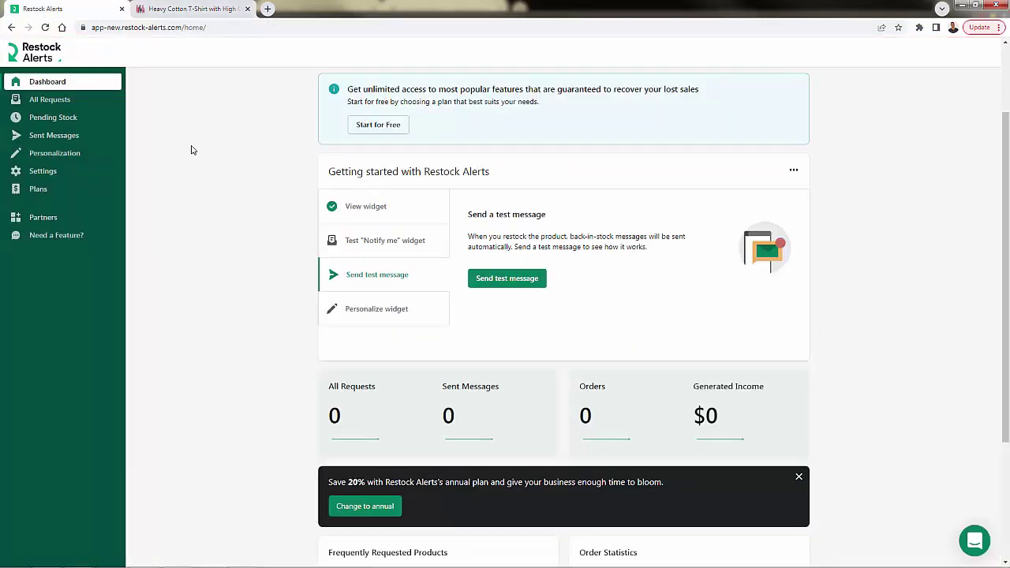
double_click(499, 216)
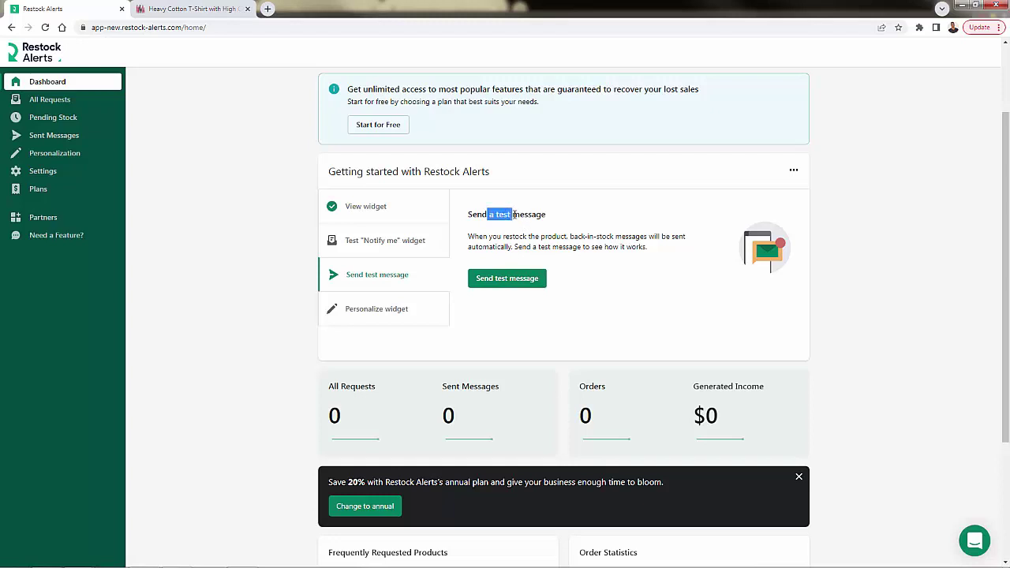
click(515, 216)
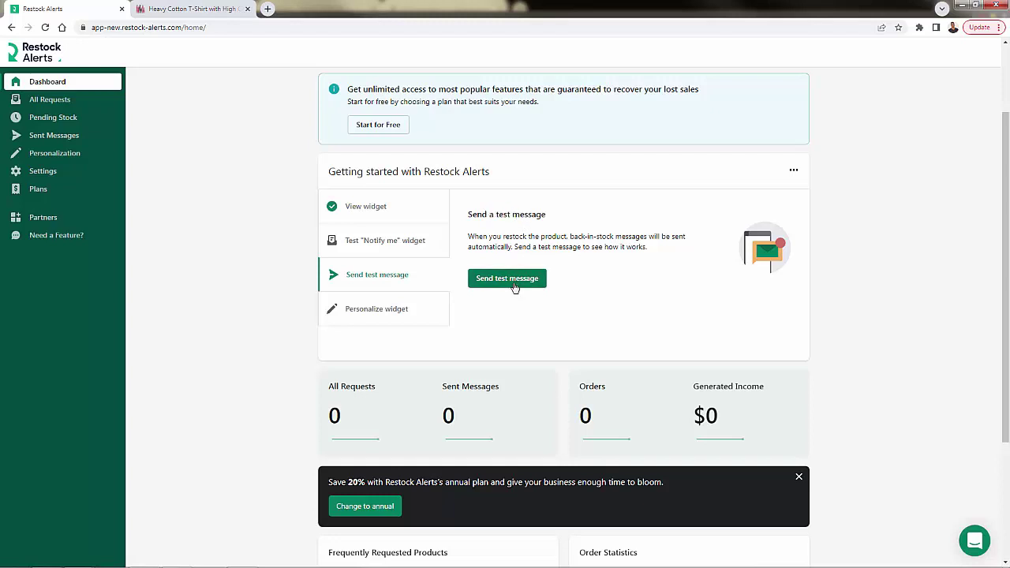
click(515, 286)
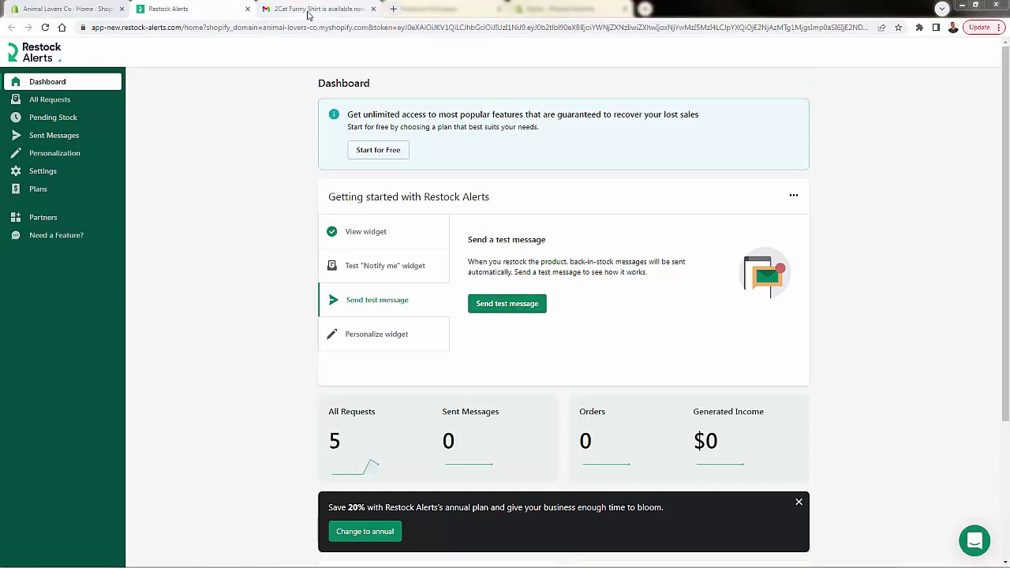
click(309, 9)
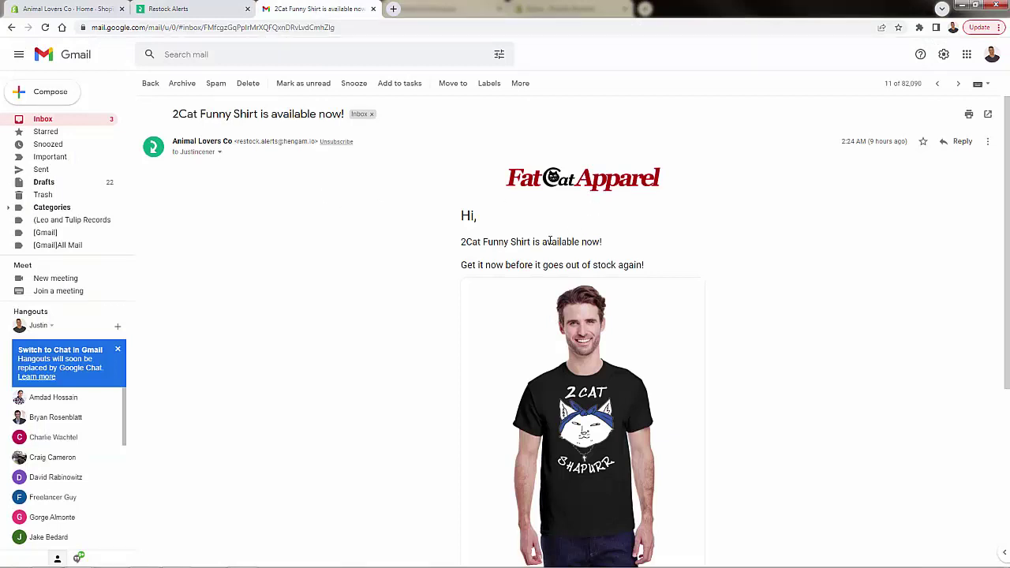
Read through the restock email, highlighting its 'Get it now' line, then return to Restock Alerts.
scroll(550, 243, down, 3)
scroll(552, 246, down, 1)
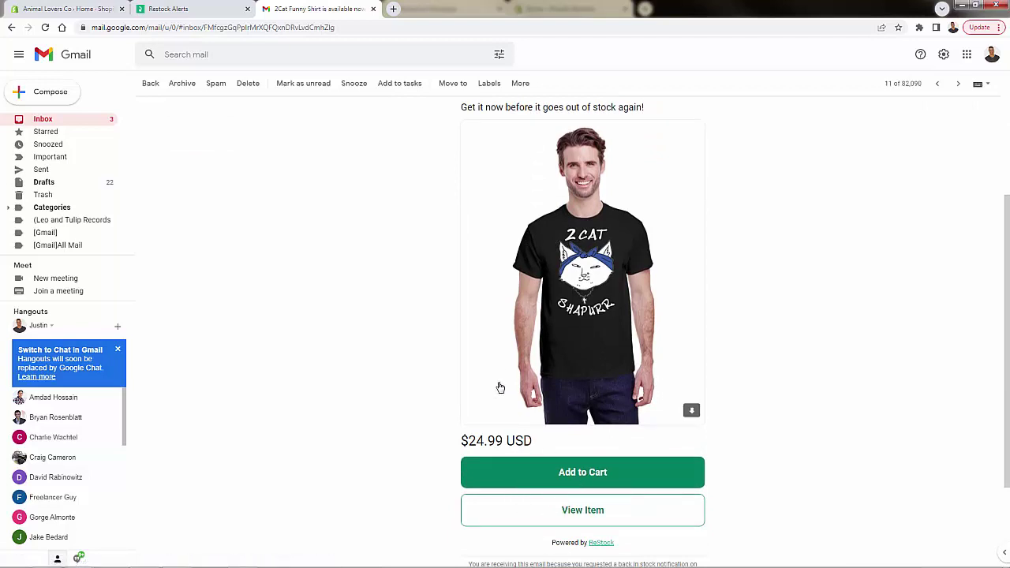
scroll(496, 363, up, 2)
triple_click(507, 213)
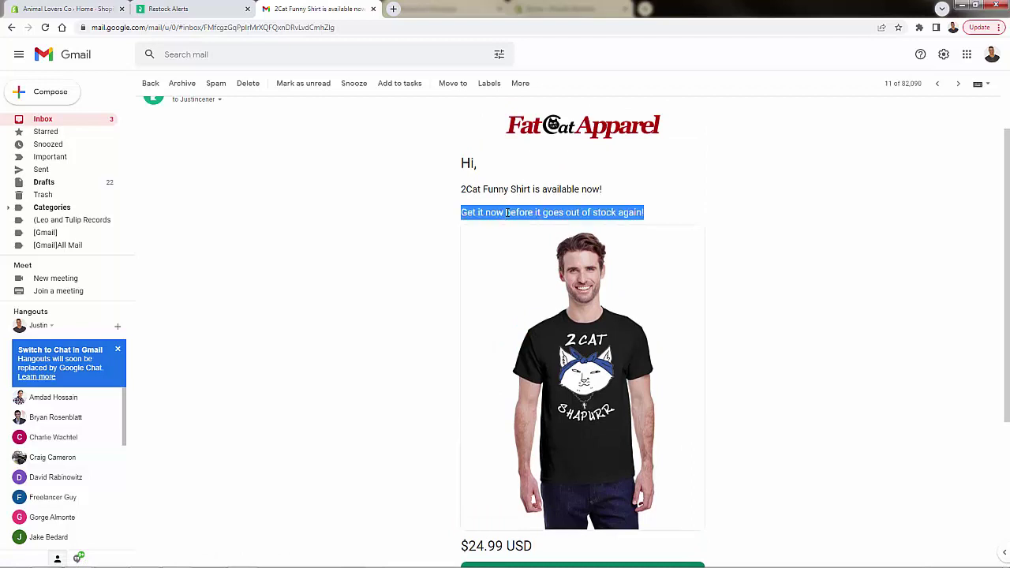
click(527, 207)
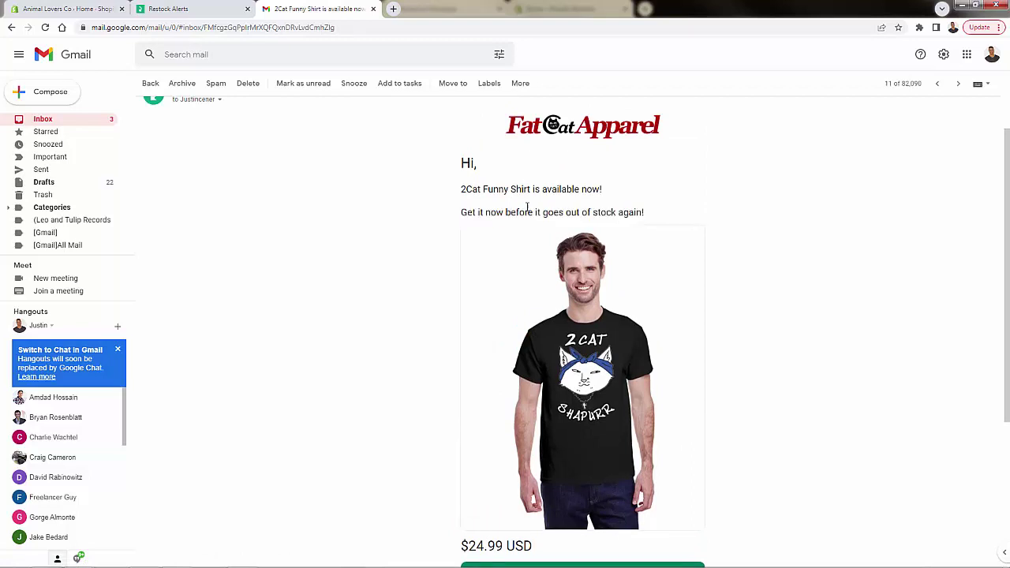
scroll(497, 211, down, 3)
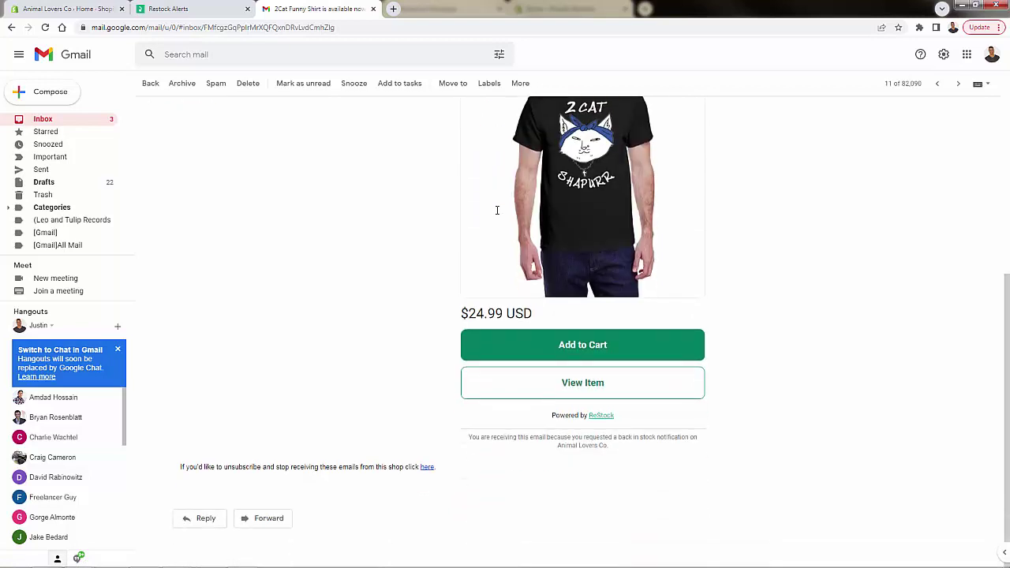
scroll(460, 424, up, 1)
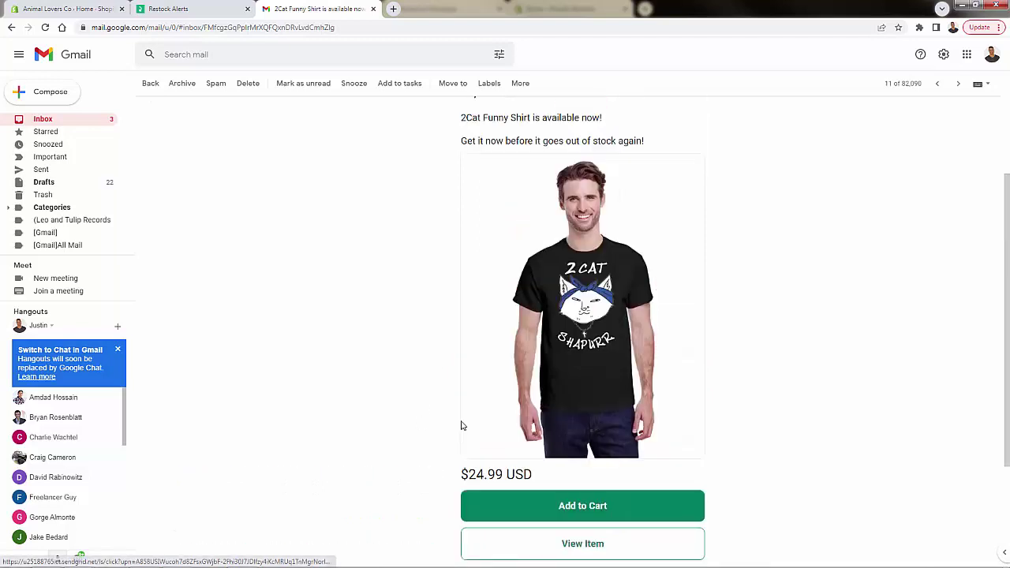
scroll(473, 355, up, 3)
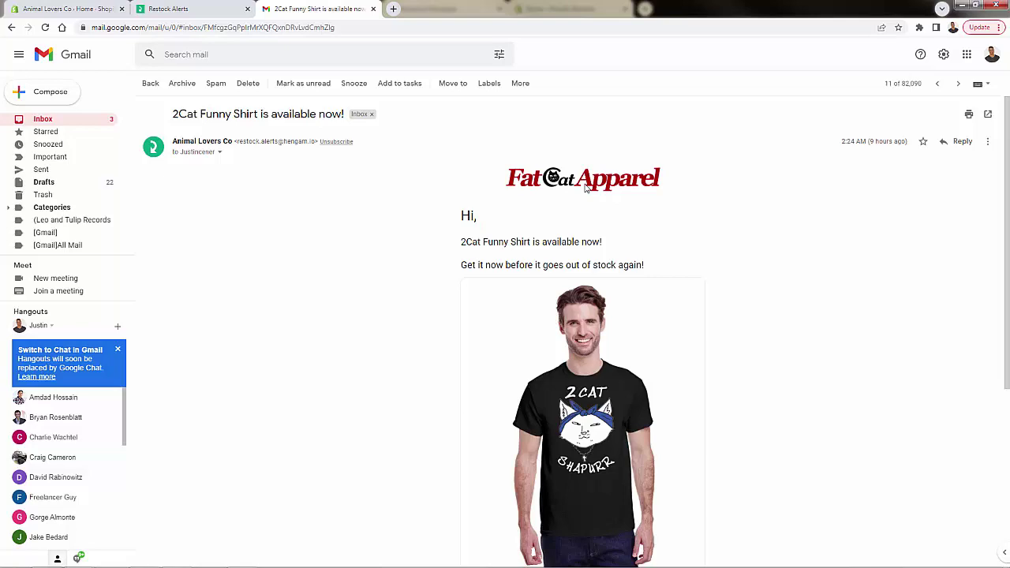
click(197, 9)
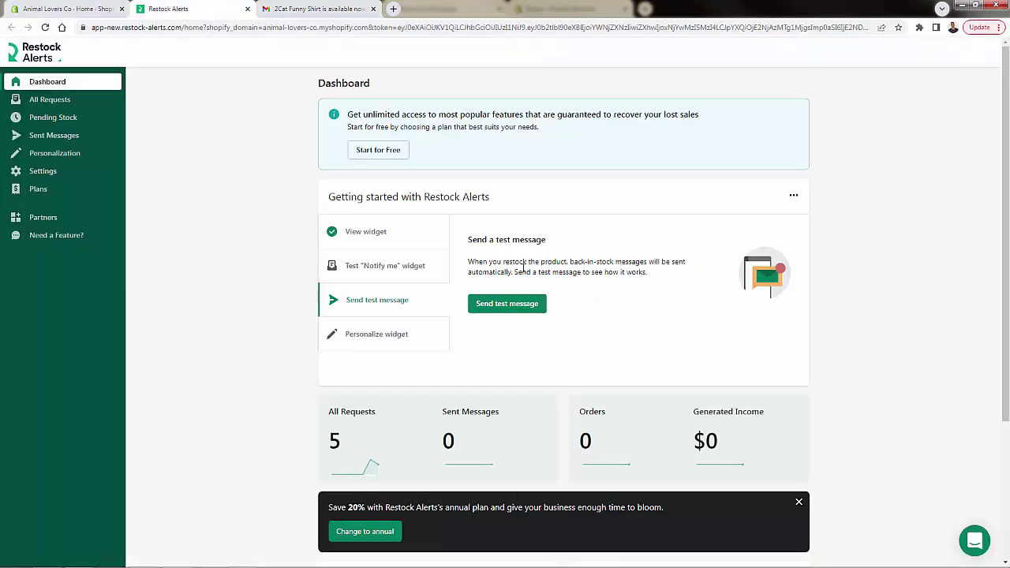
Bring up the product-page Notify Me settings from the Personalize widget step.
click(267, 9)
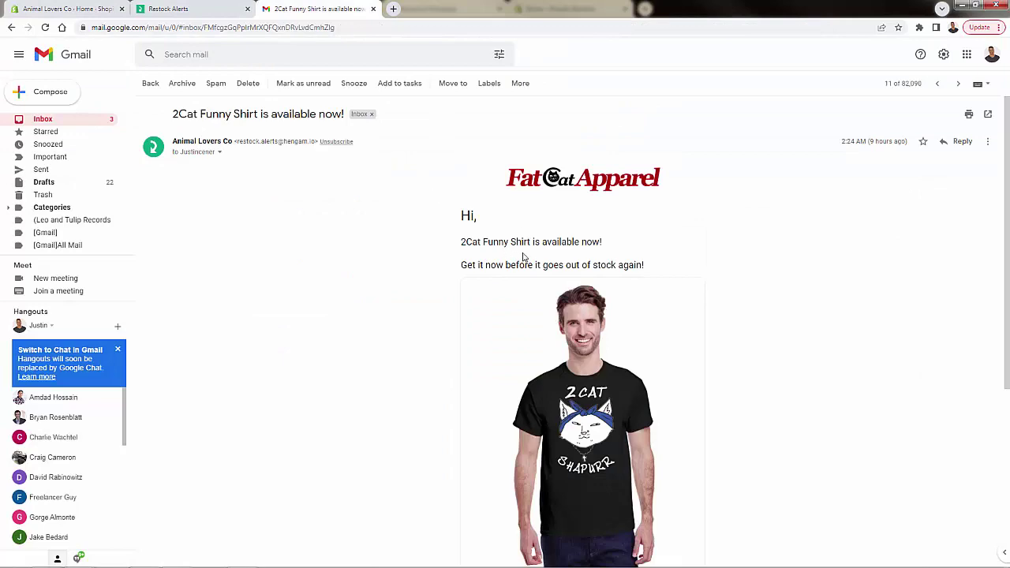
click(213, 10)
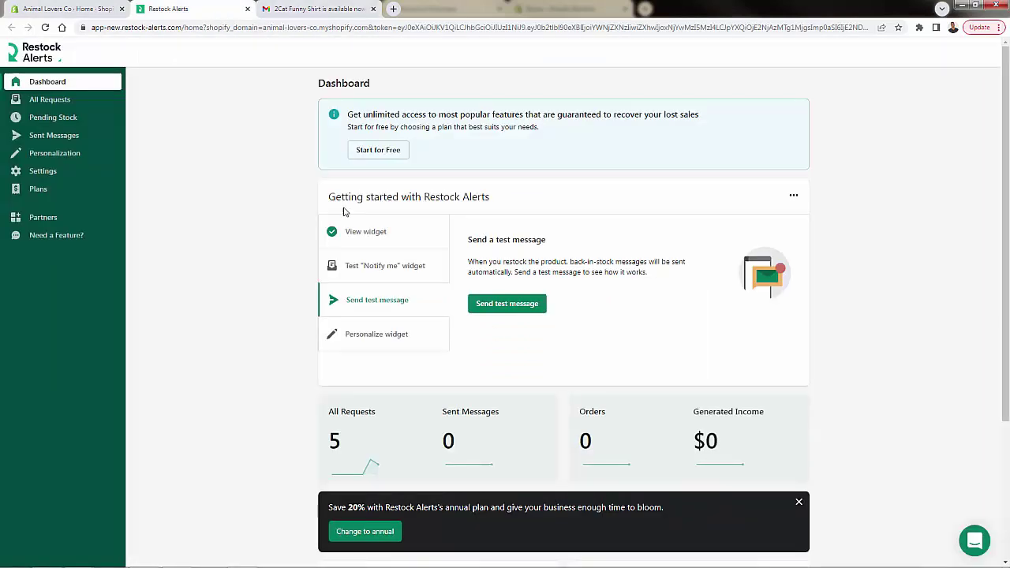
click(410, 340)
click(492, 298)
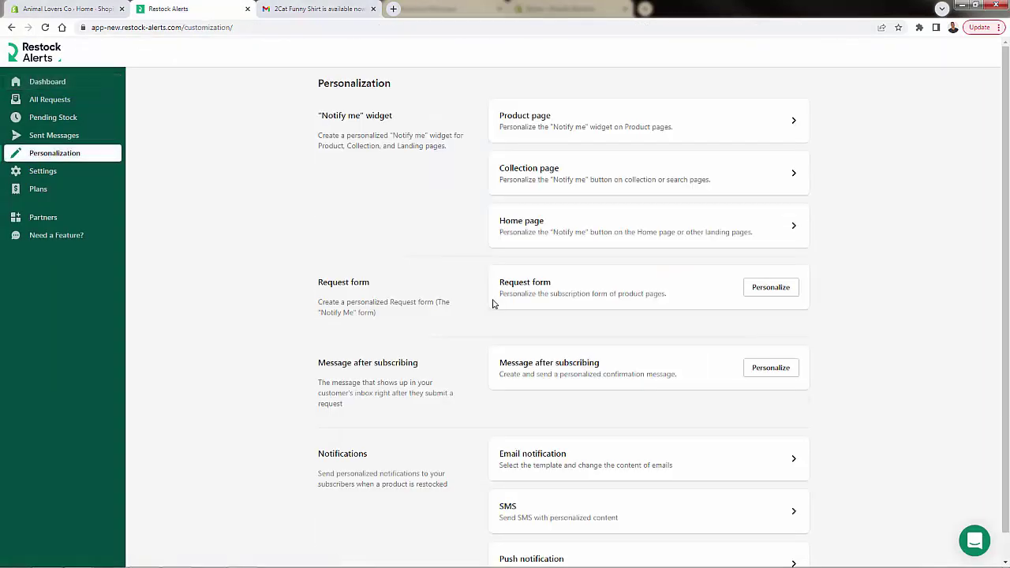
click(548, 118)
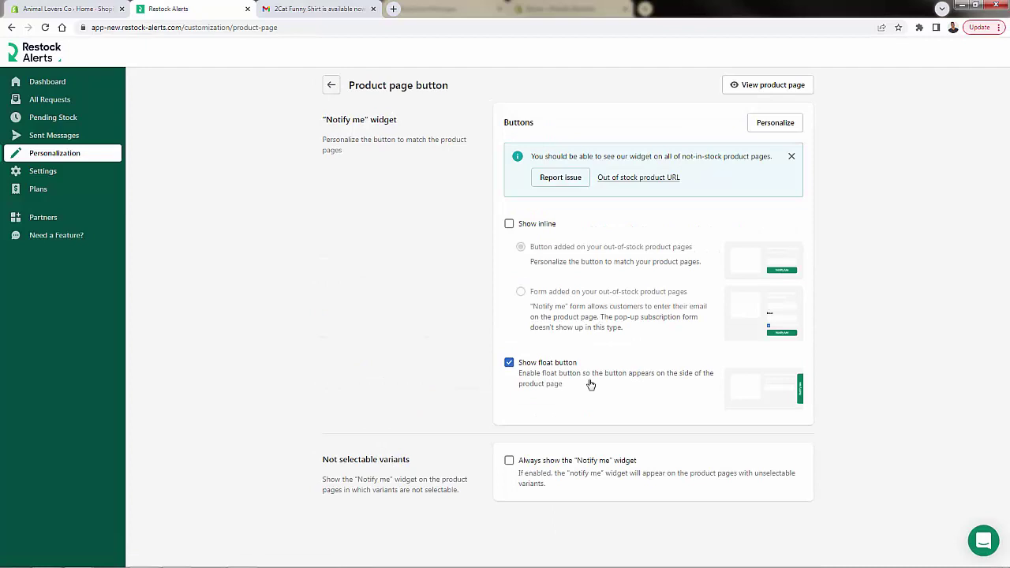
Keep only the floating Notify Me button enabled and preview it on the product page.
click(509, 362)
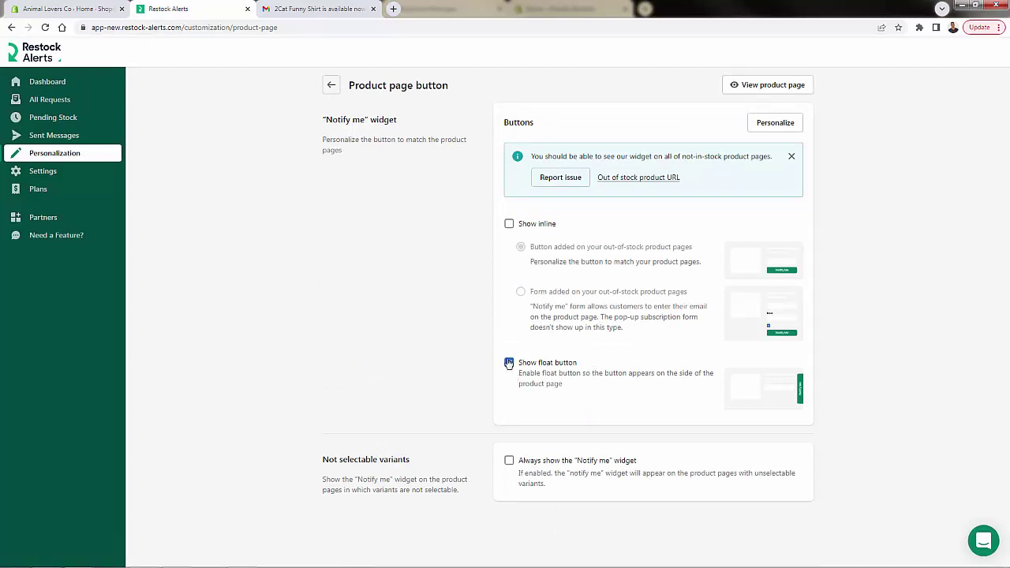
click(509, 224)
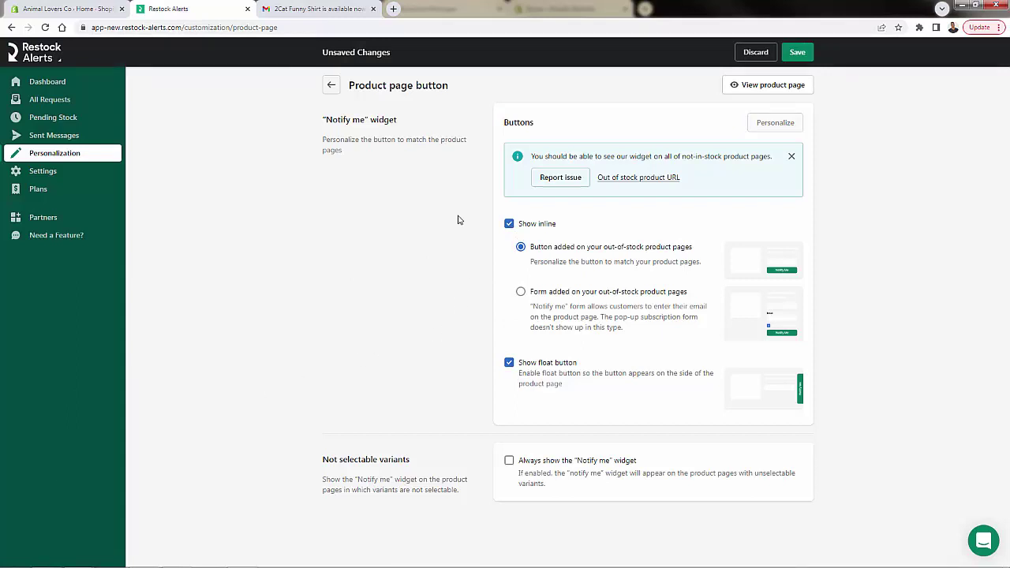
click(509, 223)
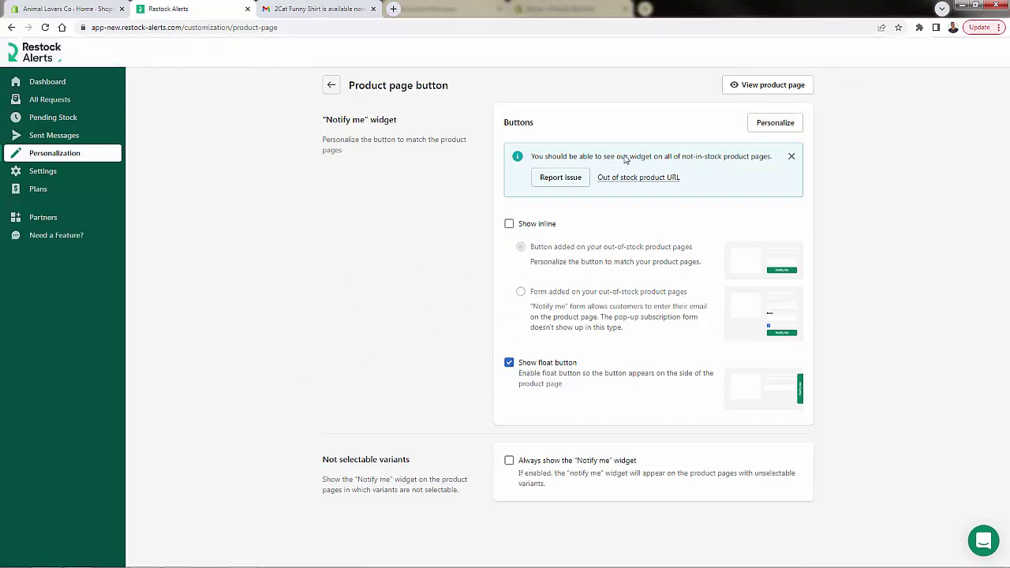
click(765, 85)
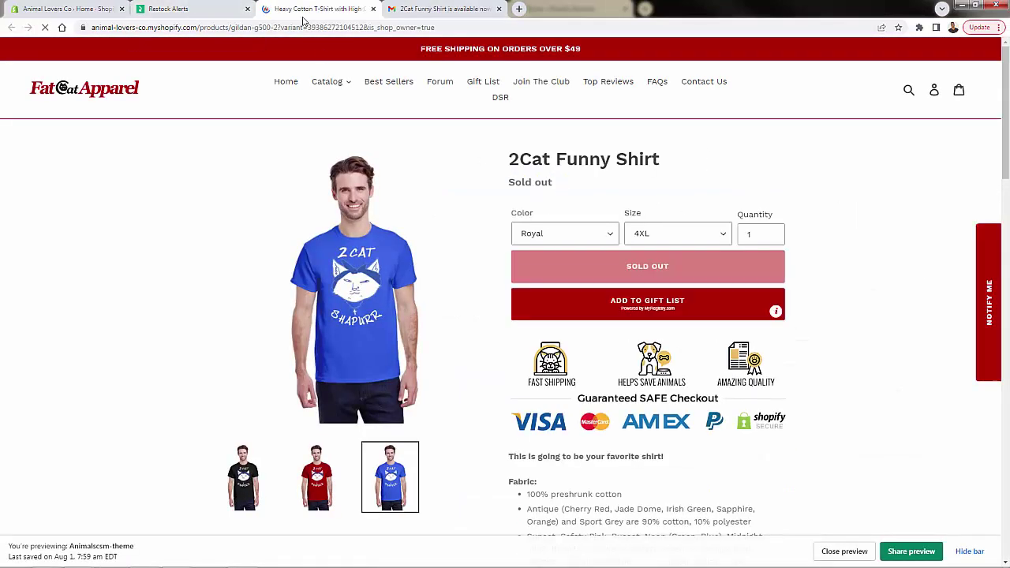
Look over the collection-page and home-page Notify Me widget settings.
click(225, 8)
click(331, 85)
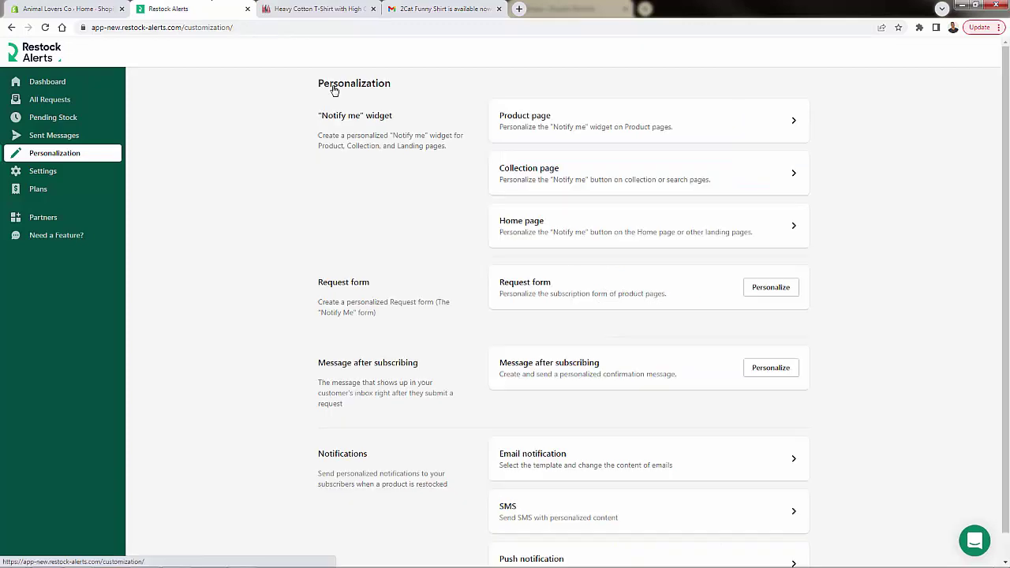
click(592, 183)
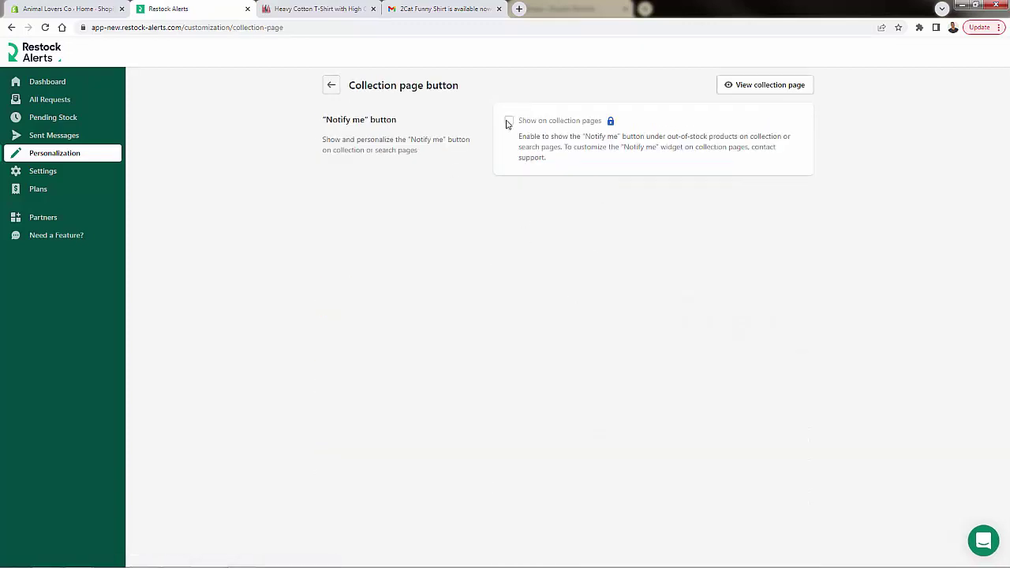
click(331, 85)
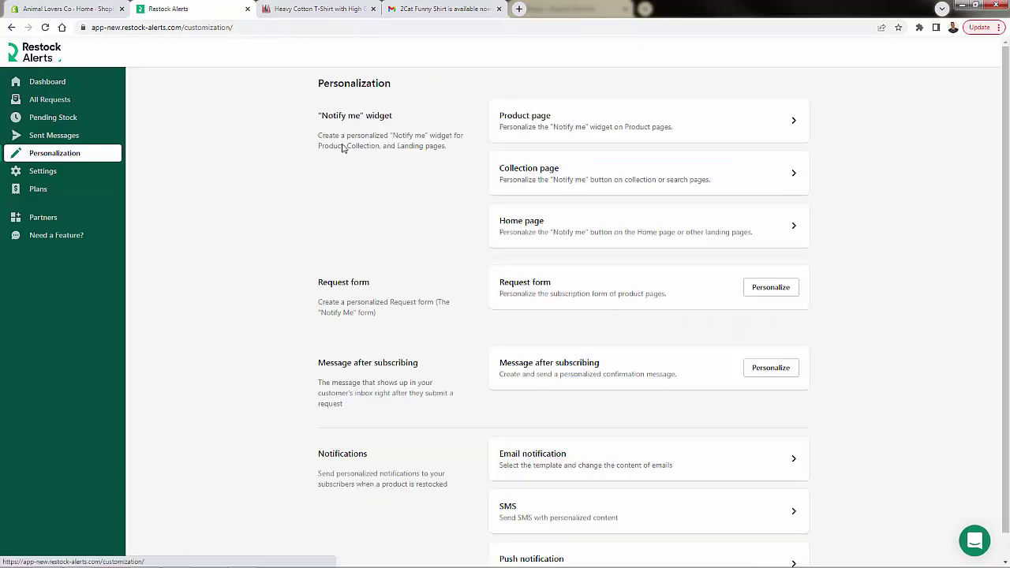
click(550, 234)
click(332, 85)
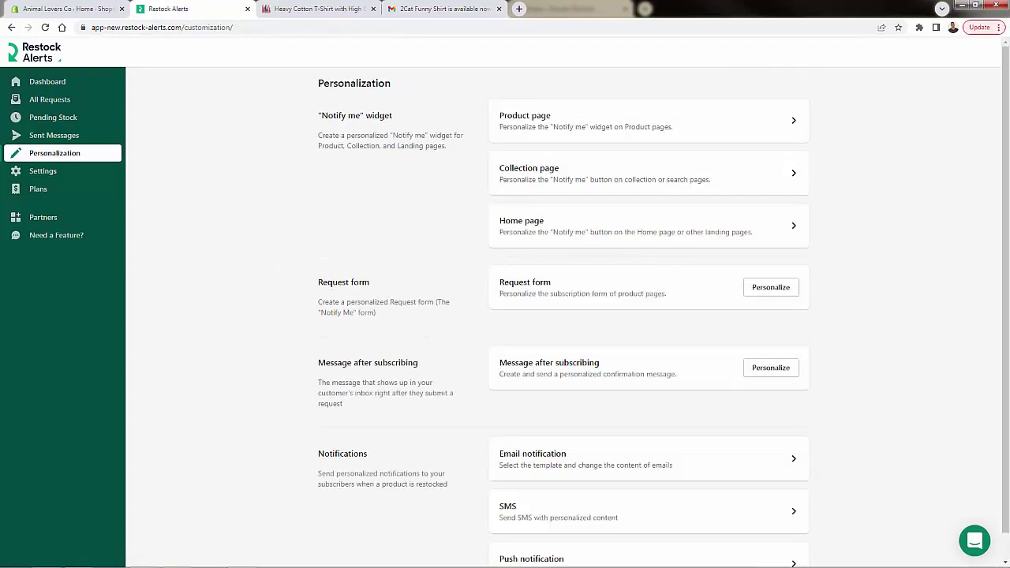
Retitle the request form to 'Let Us Tell You When It's Back' and save.
click(771, 289)
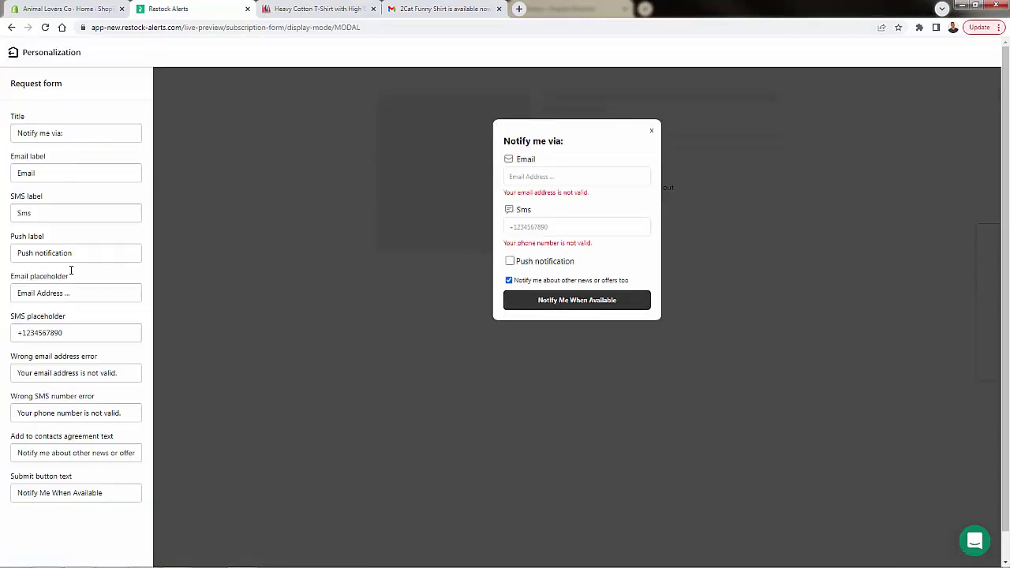
triple_click(54, 133)
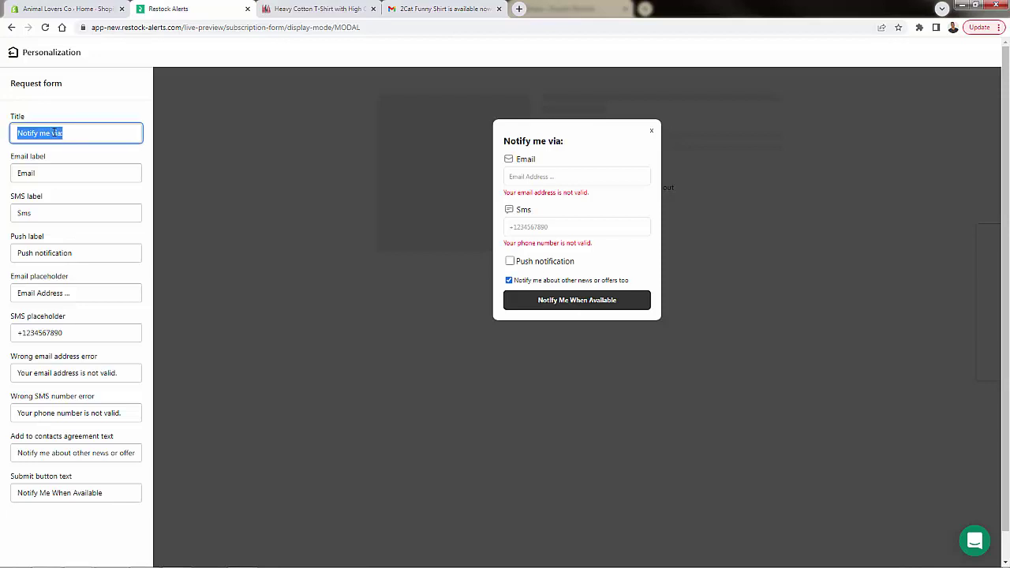
text(Let Us Tell You Wh)
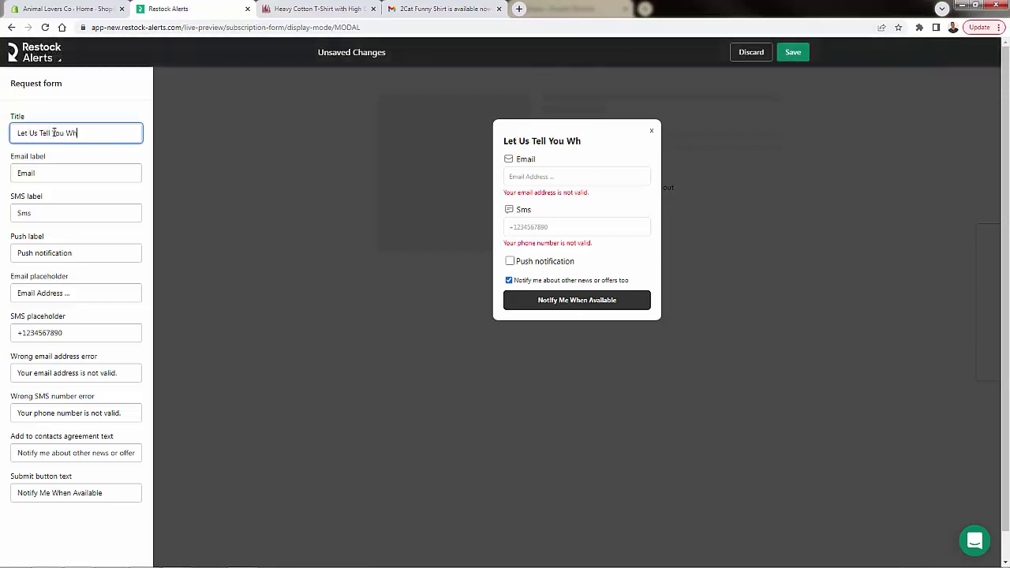
text(en It's Back)
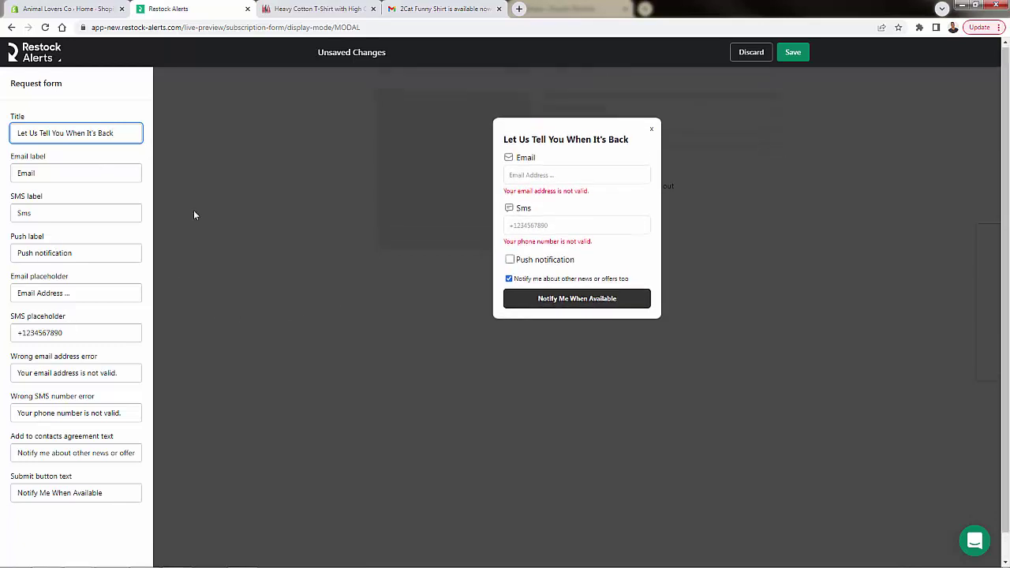
click(798, 51)
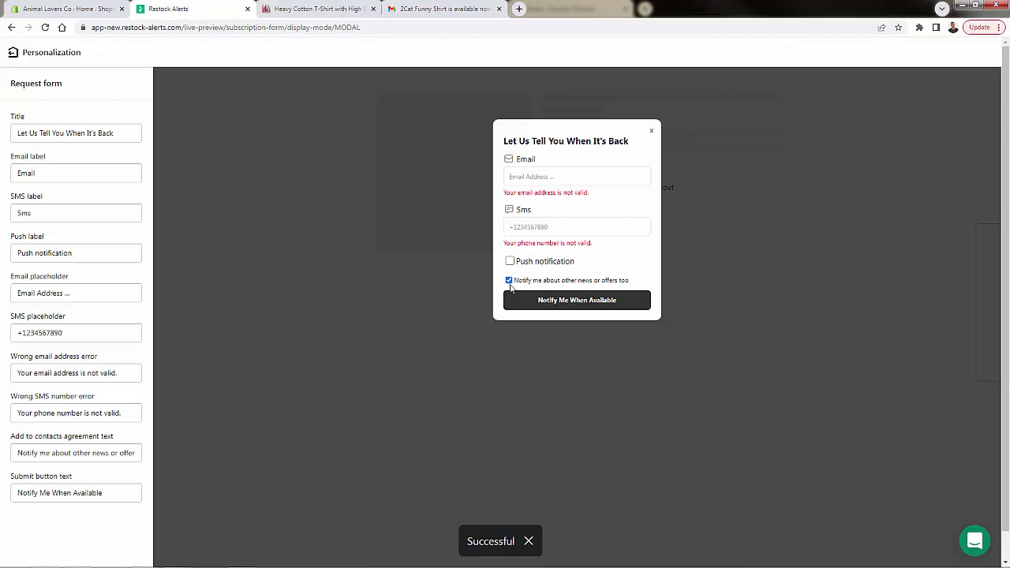
Inspect the confirmation and already-subscribed texts in the message-after-subscribing editor.
click(13, 52)
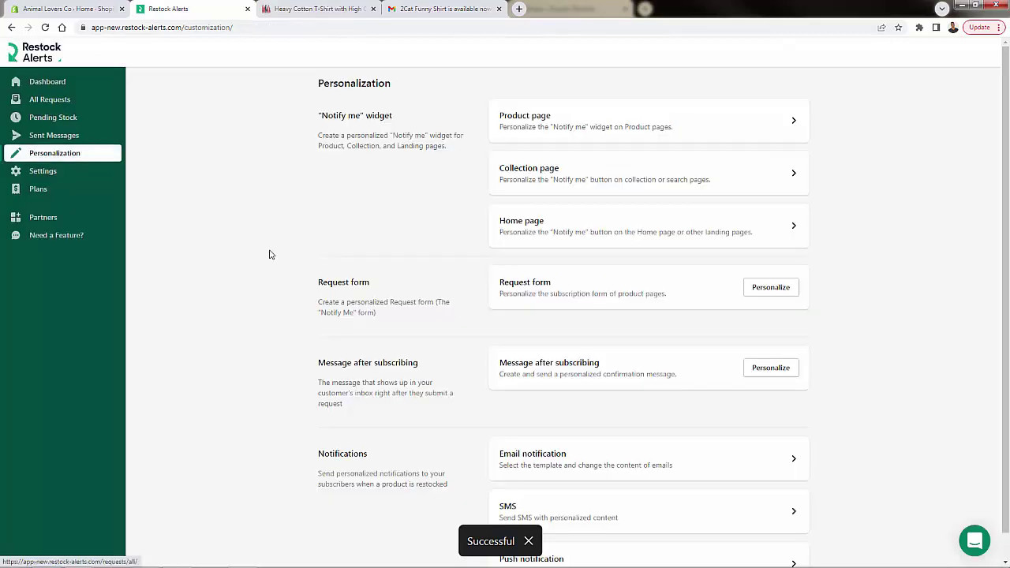
scroll(285, 272, down, 1)
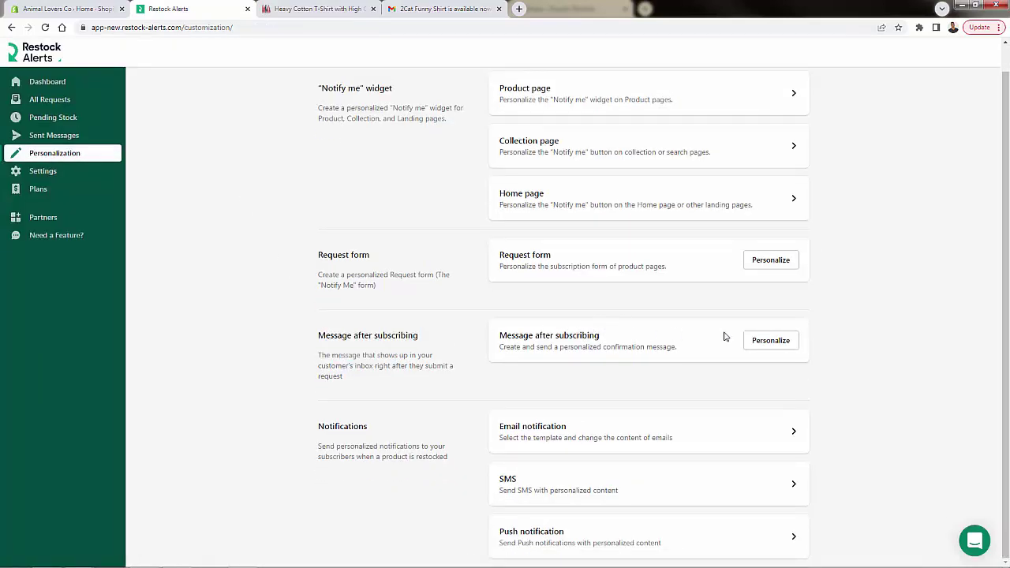
click(771, 341)
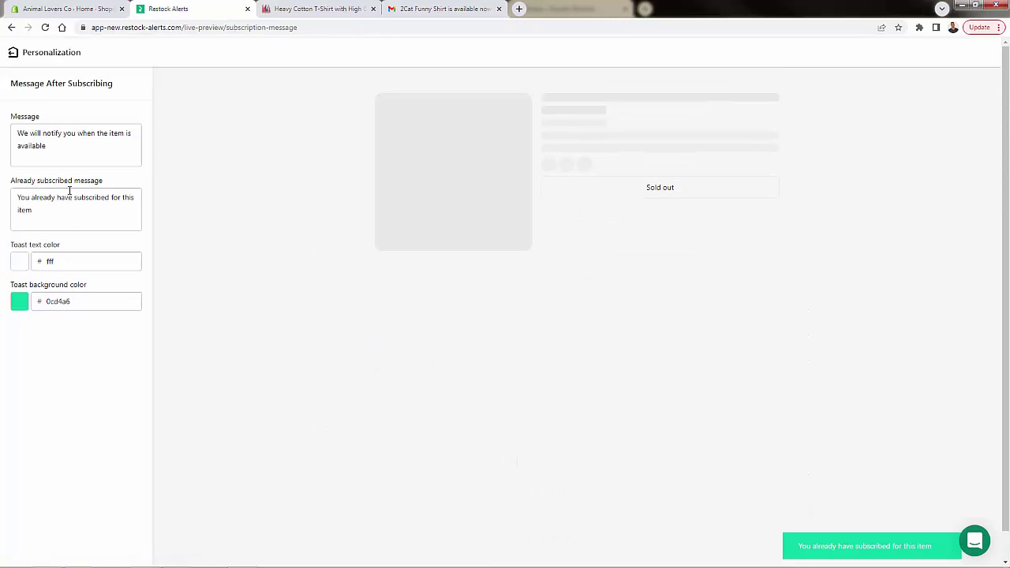
double_click(55, 149)
click(66, 149)
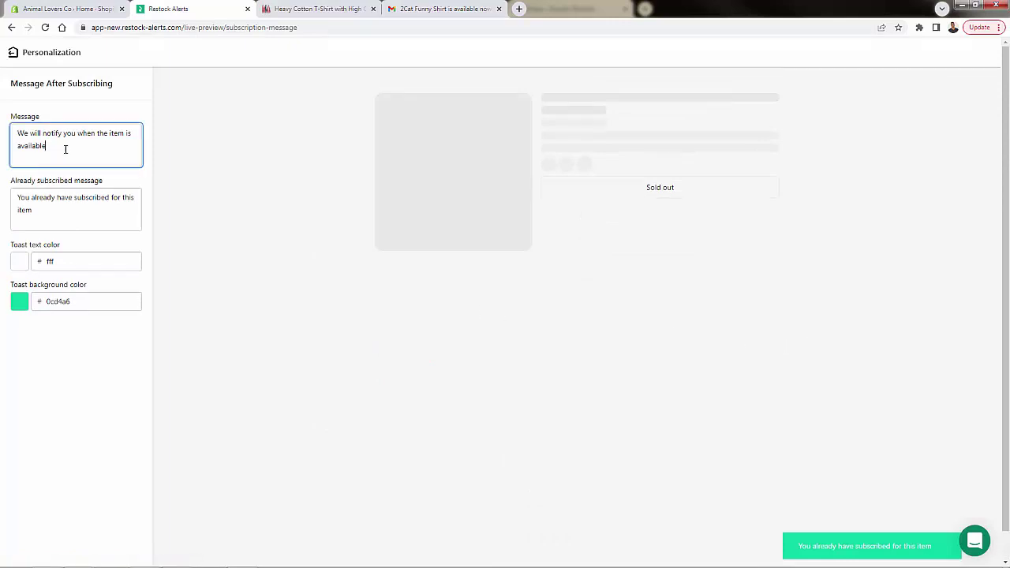
double_click(71, 215)
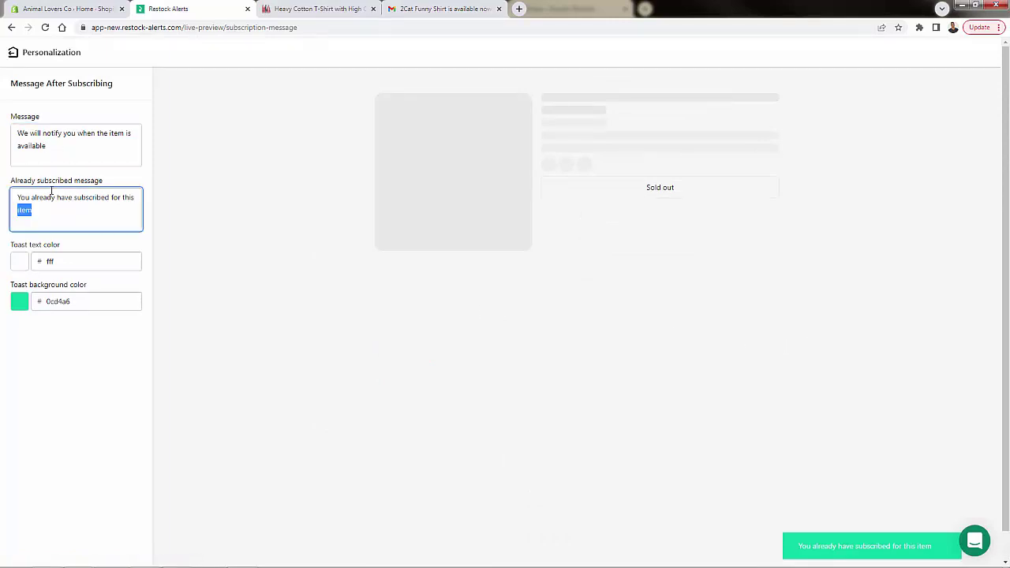
click(62, 211)
Set the toast background colour to red (c10000), save, and return to Personalization.
click(17, 307)
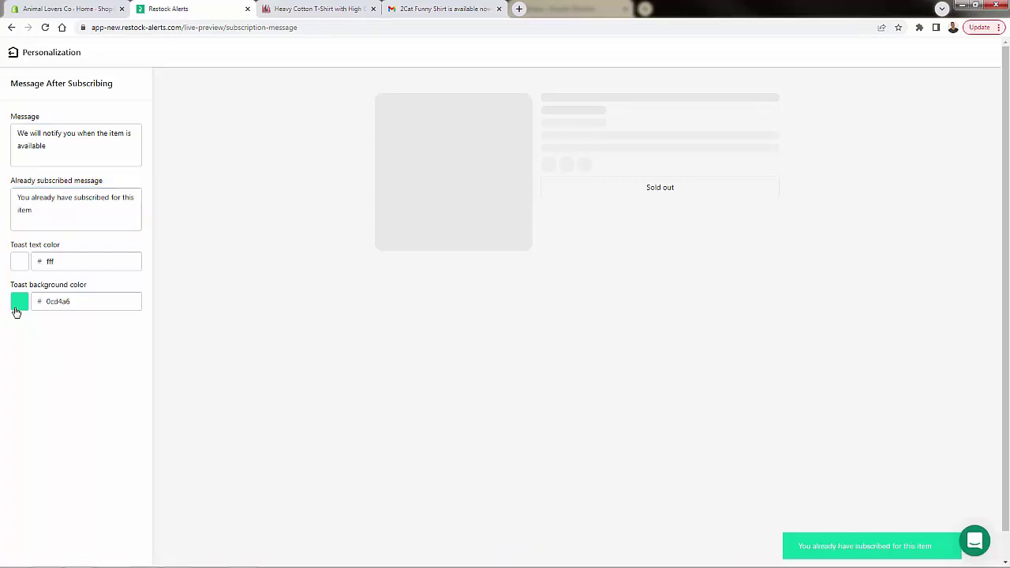
drag(66, 341, 131, 338)
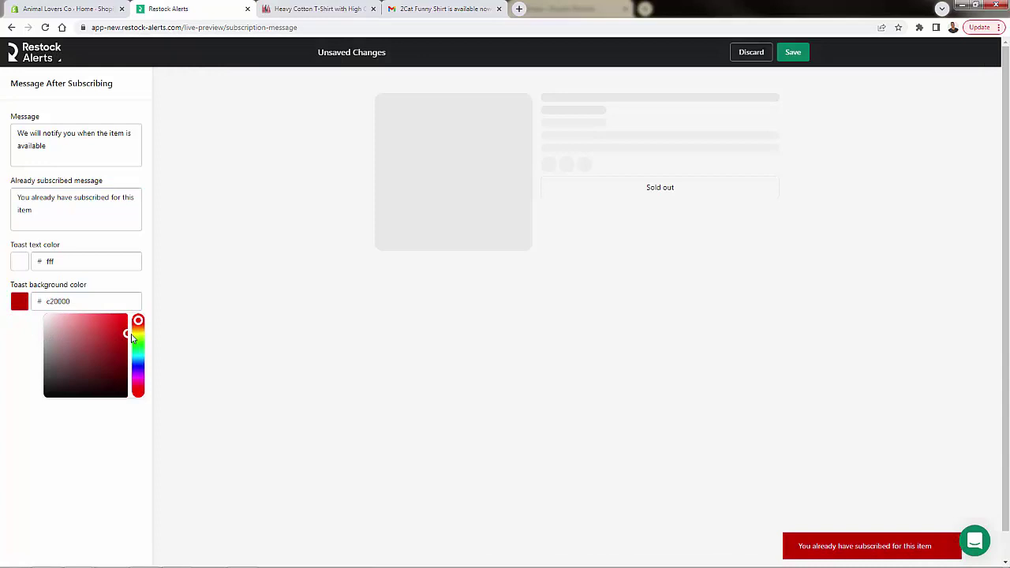
click(274, 292)
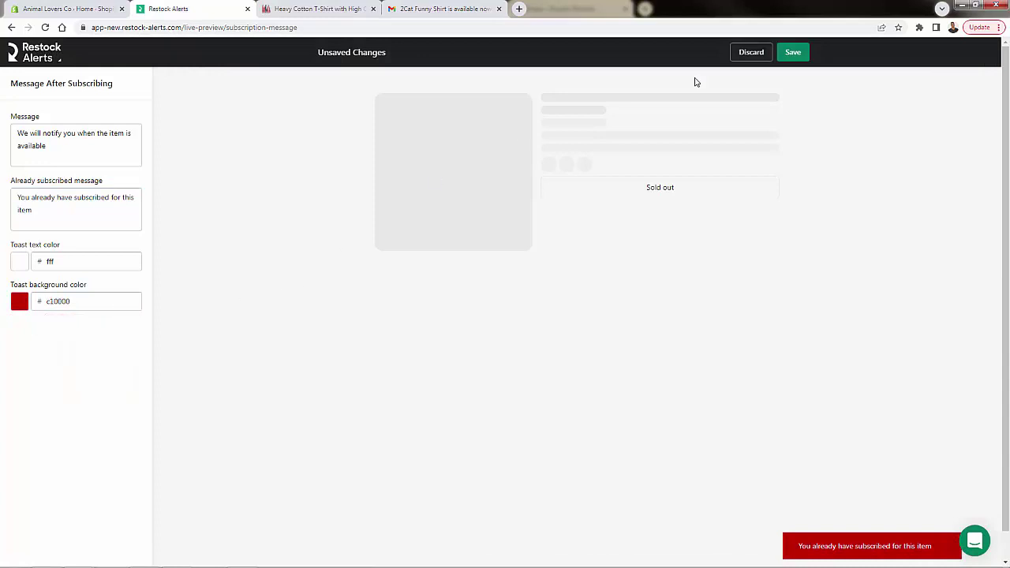
click(792, 52)
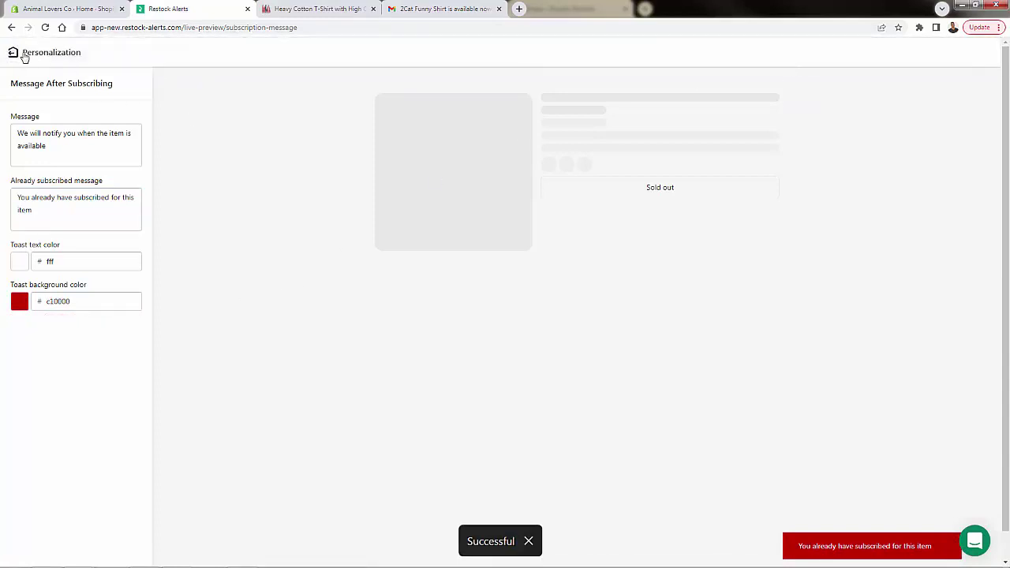
click(19, 53)
scroll(248, 282, down, 1)
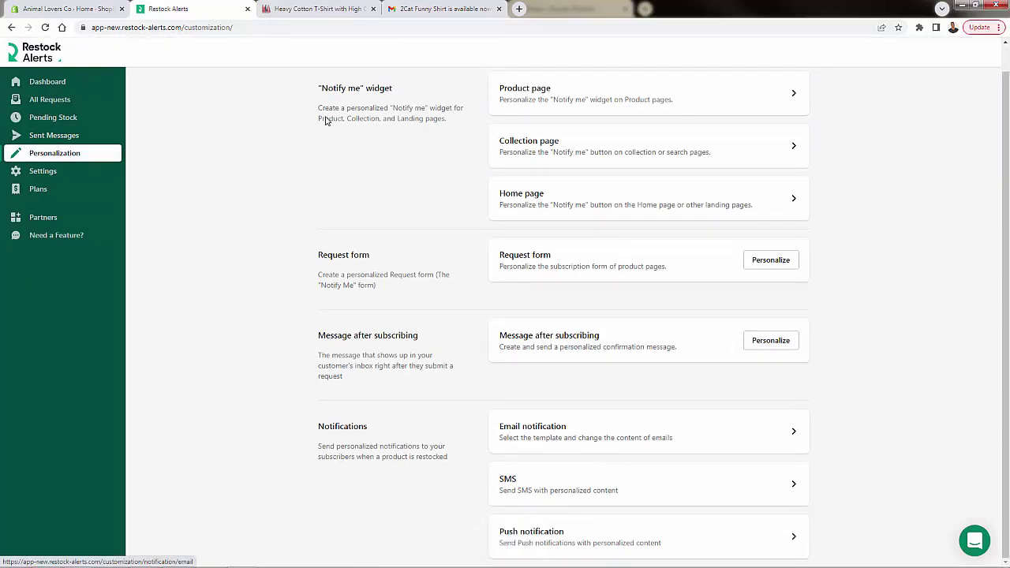
click(441, 9)
click(184, 6)
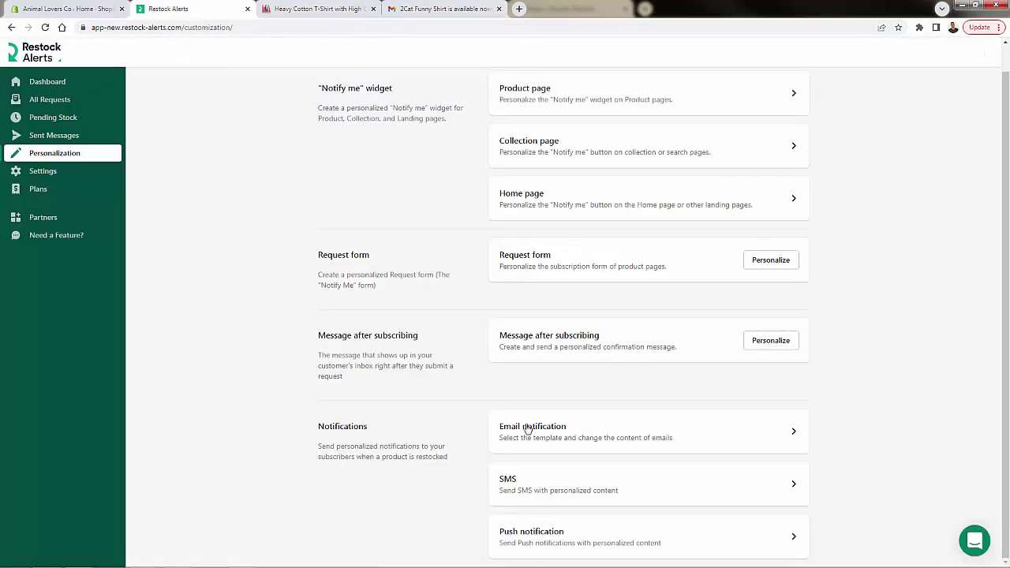
click(527, 430)
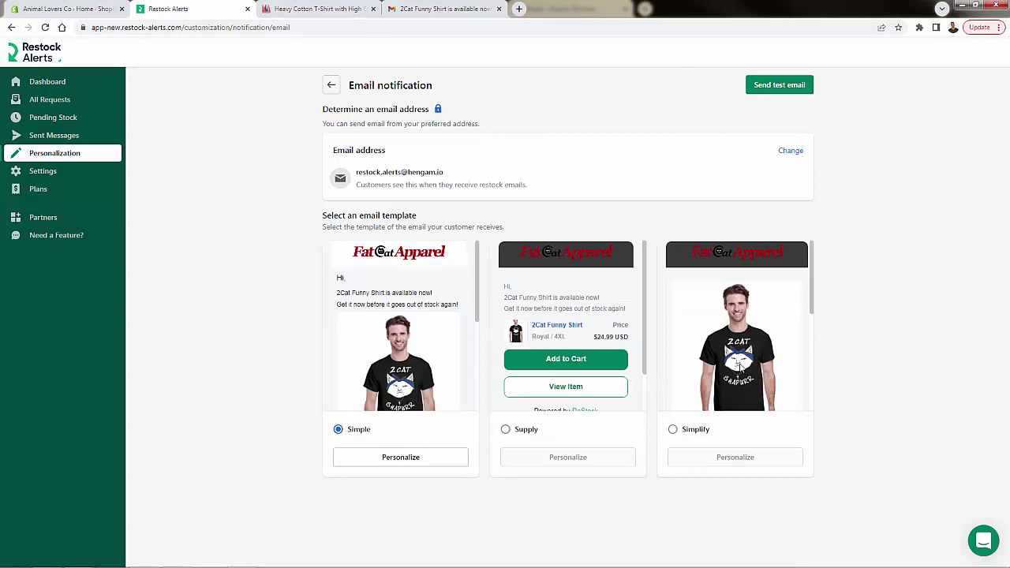
click(376, 466)
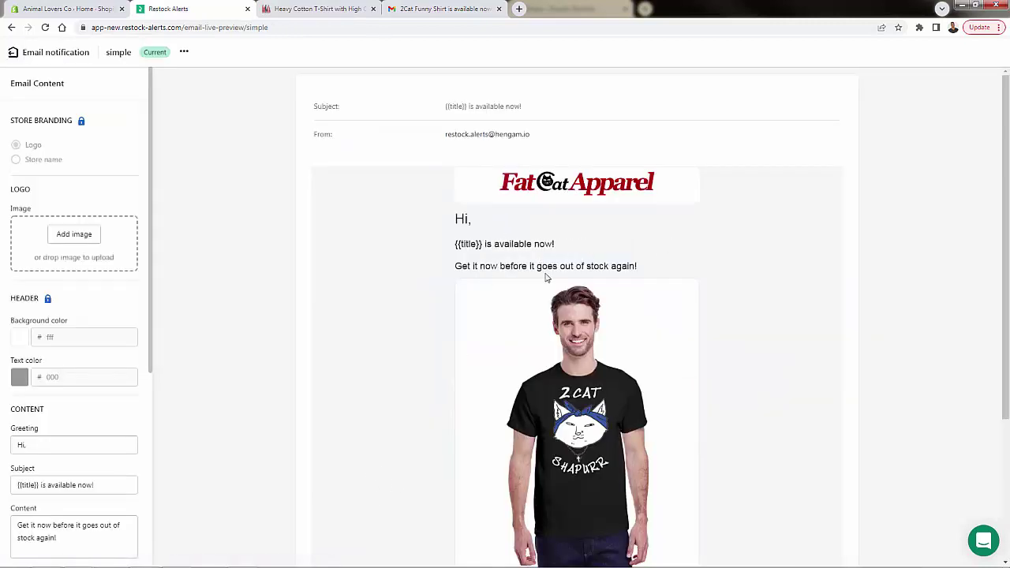
click(442, 9)
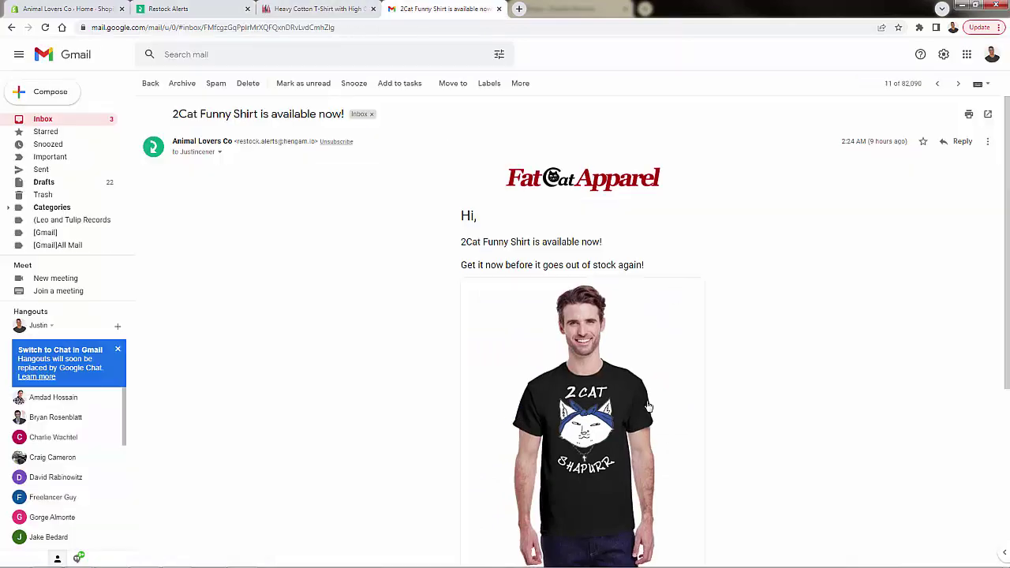
scroll(505, 347, down, 4)
scroll(533, 304, up, 4)
click(193, 8)
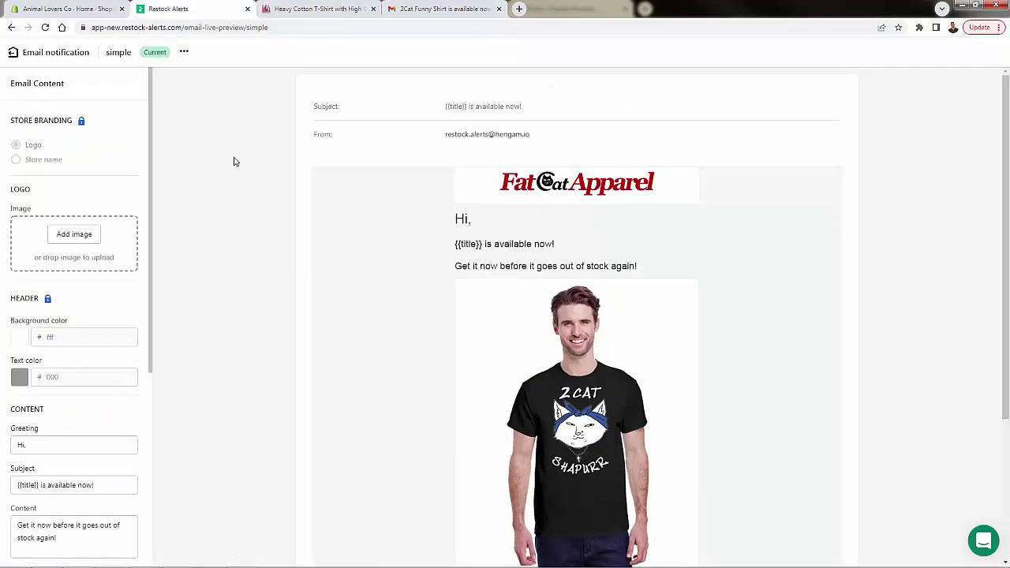
scroll(208, 284, down, 2)
scroll(90, 471, down, 2)
scroll(92, 473, down, 2)
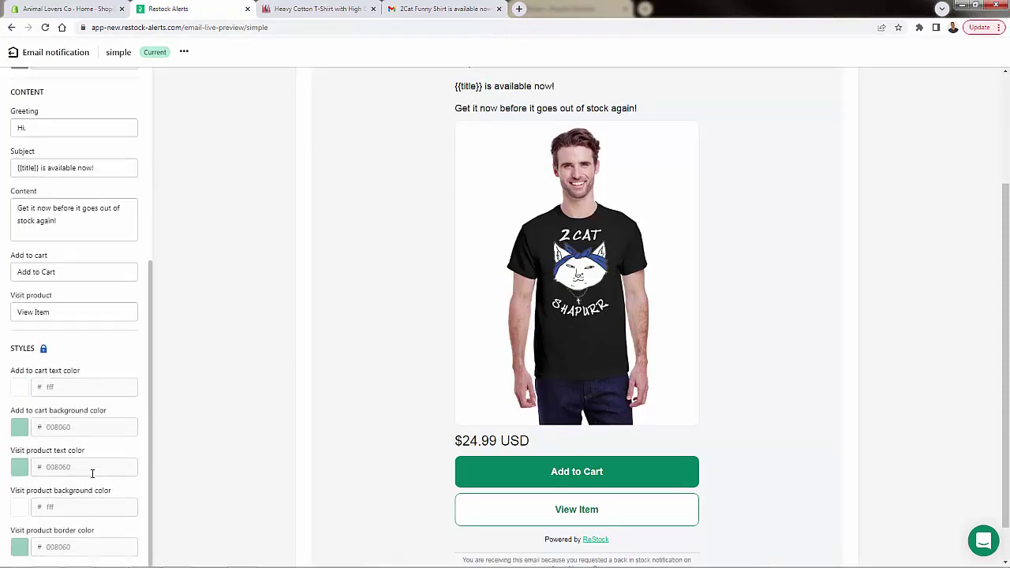
scroll(27, 461, up, 6)
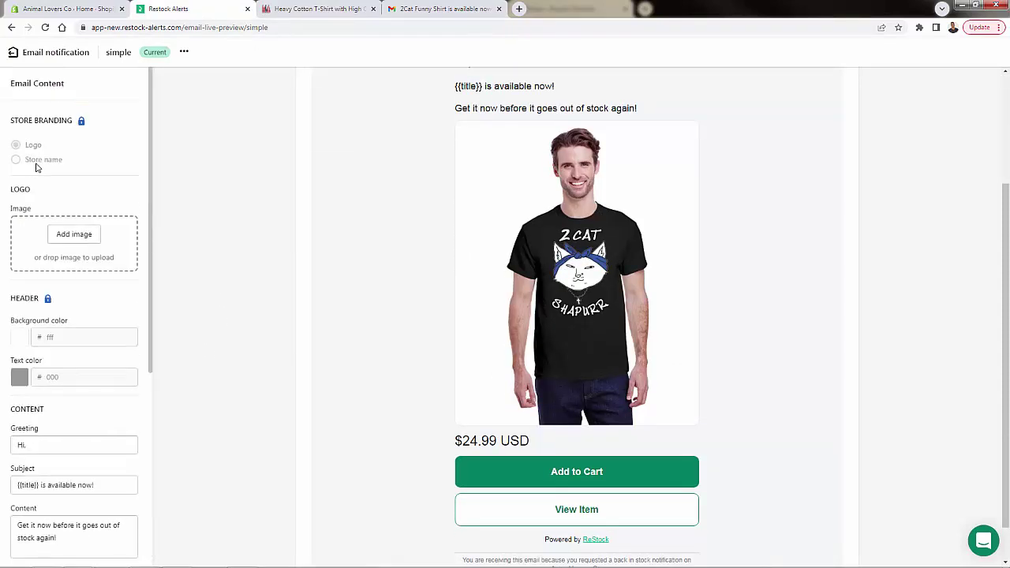
click(13, 52)
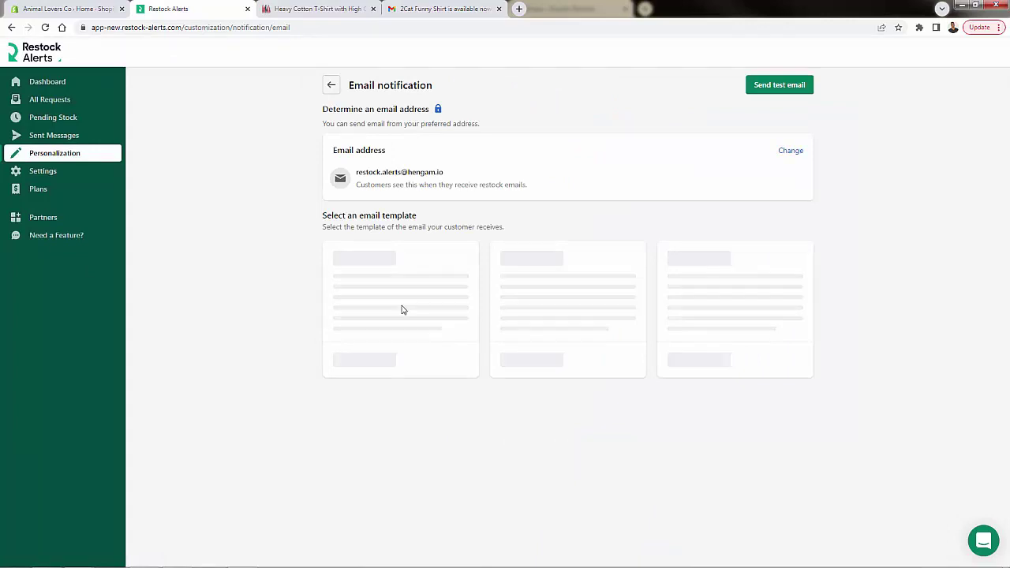
click(342, 88)
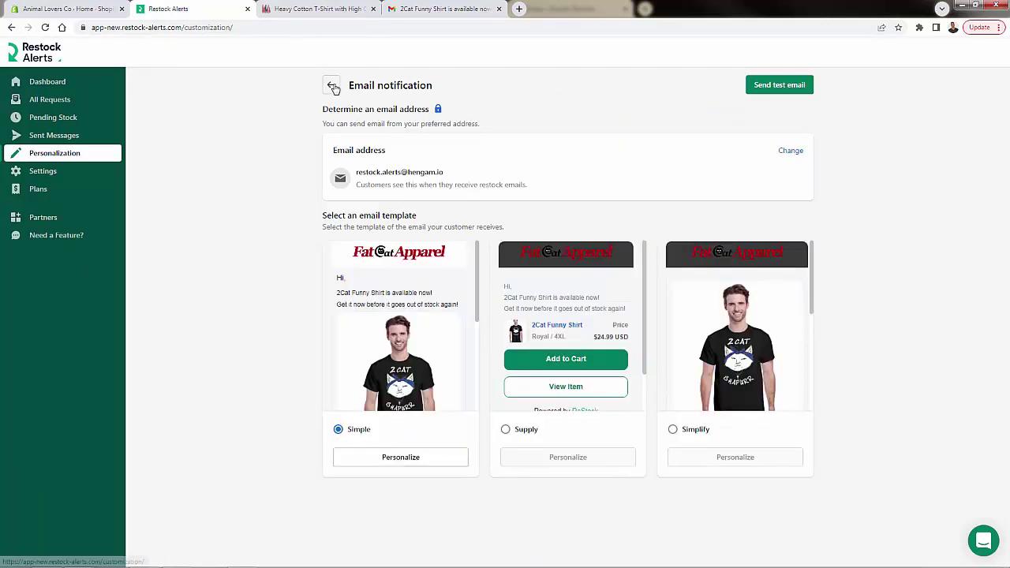
scroll(395, 300, down, 1)
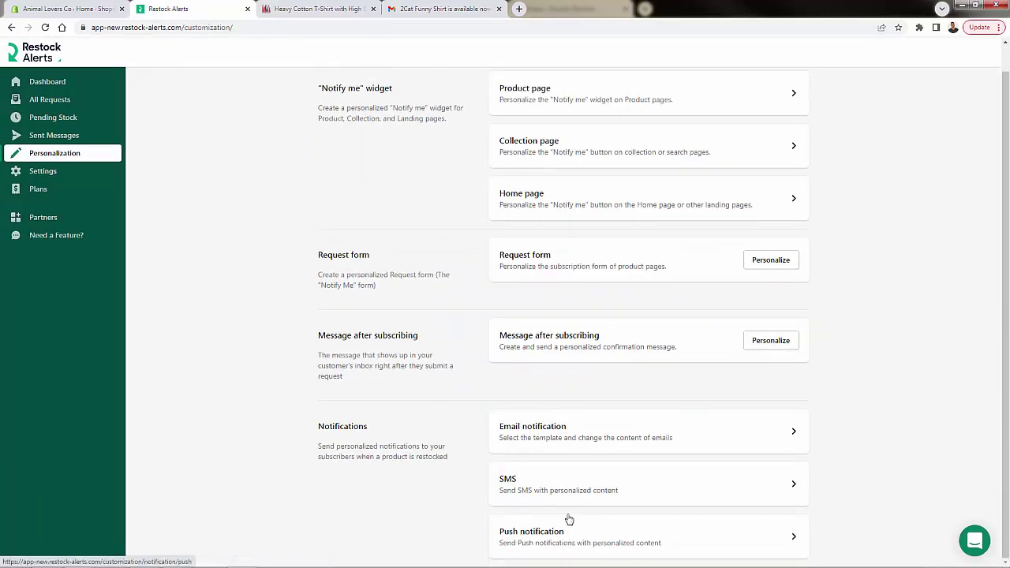